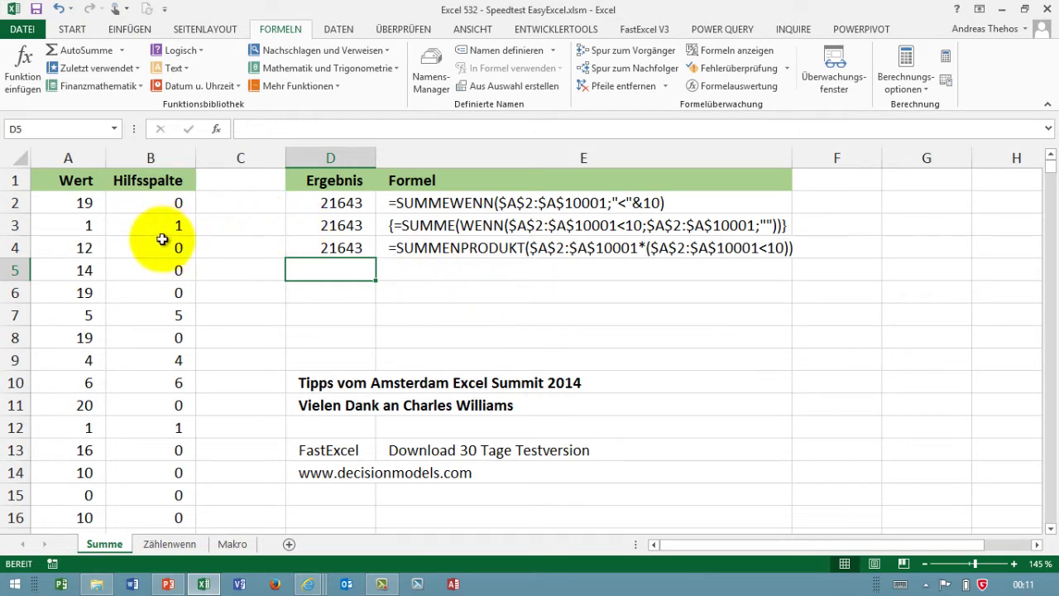
Review the Wert values in A2:A9, the formula texts and the Hilfsspalte total, ending on D2.
drag(85, 204, 83, 360)
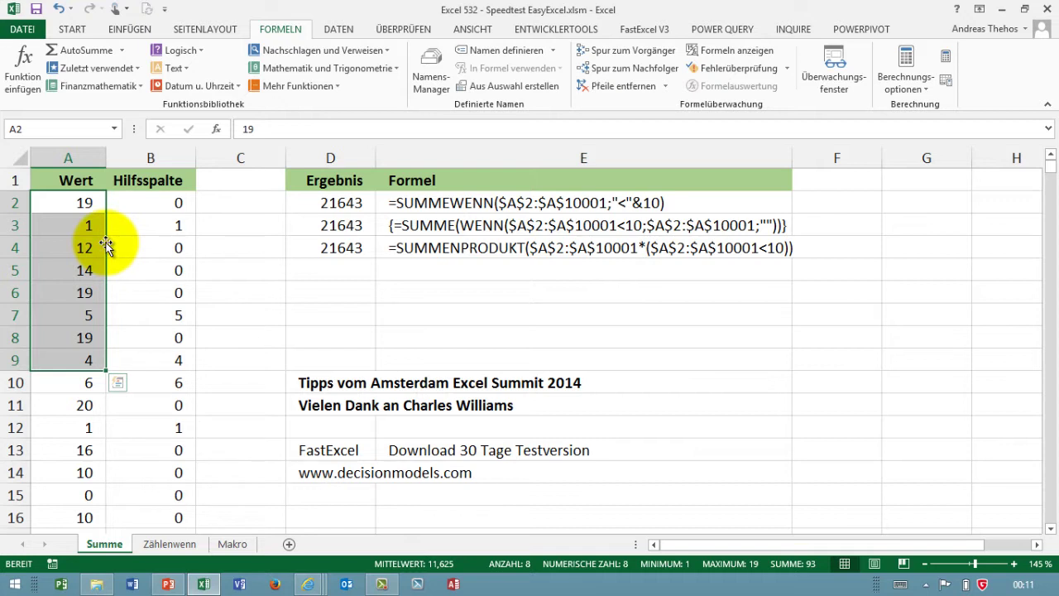
click(449, 210)
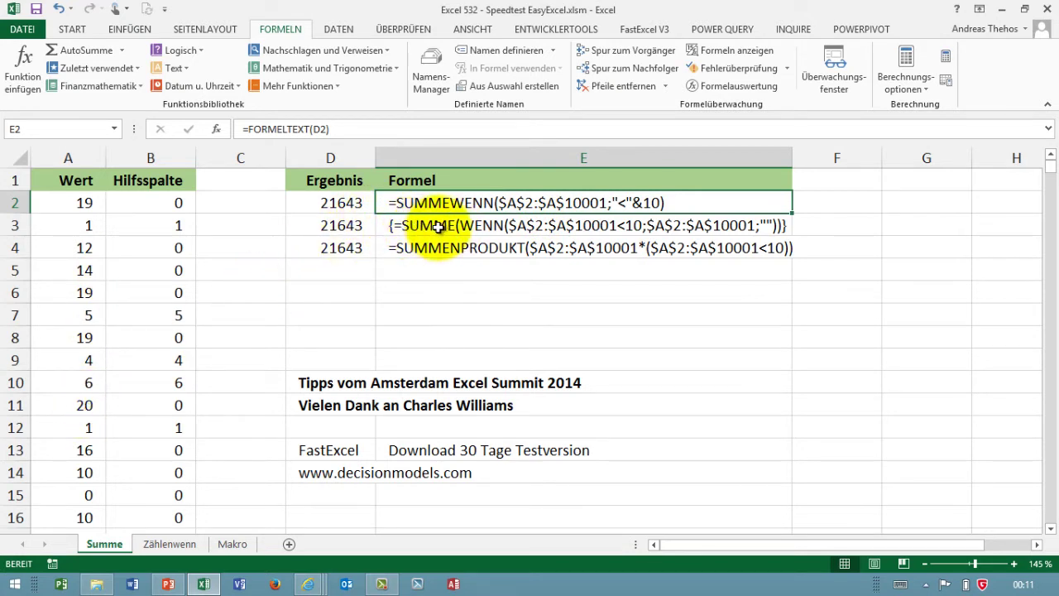
click(421, 248)
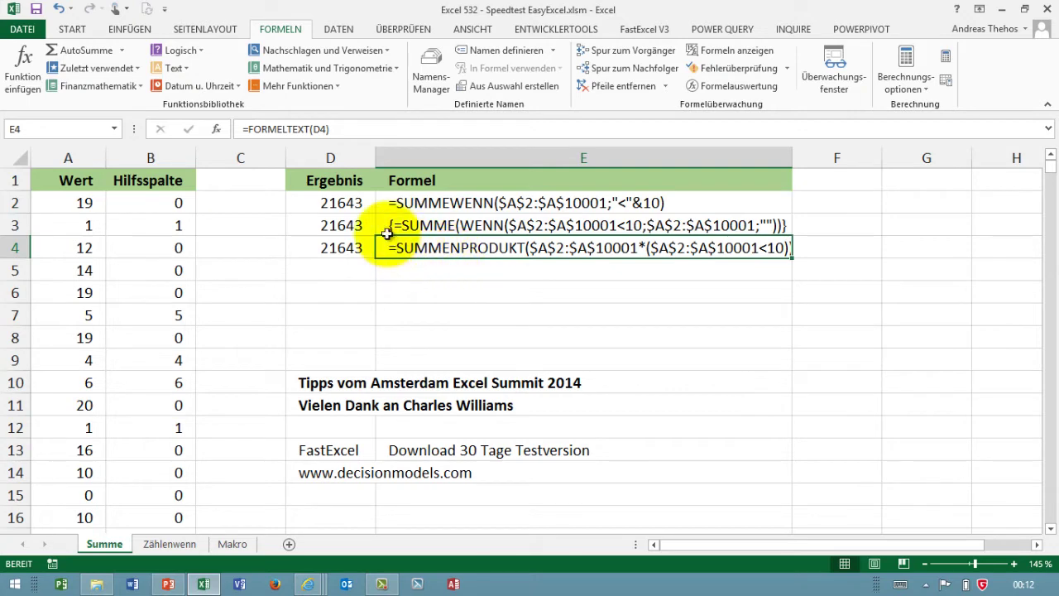
click(172, 163)
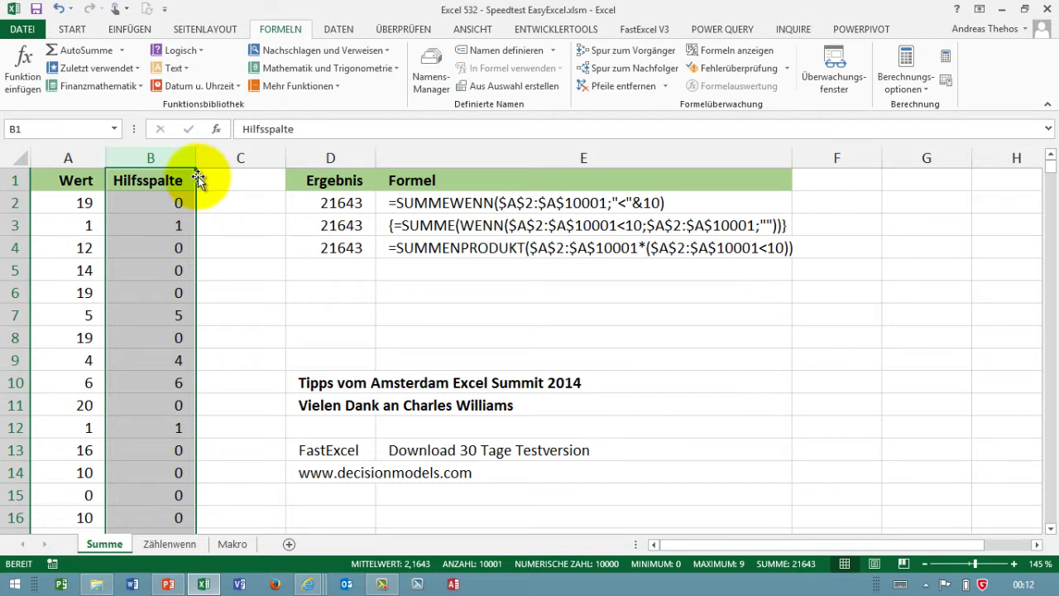
click(331, 203)
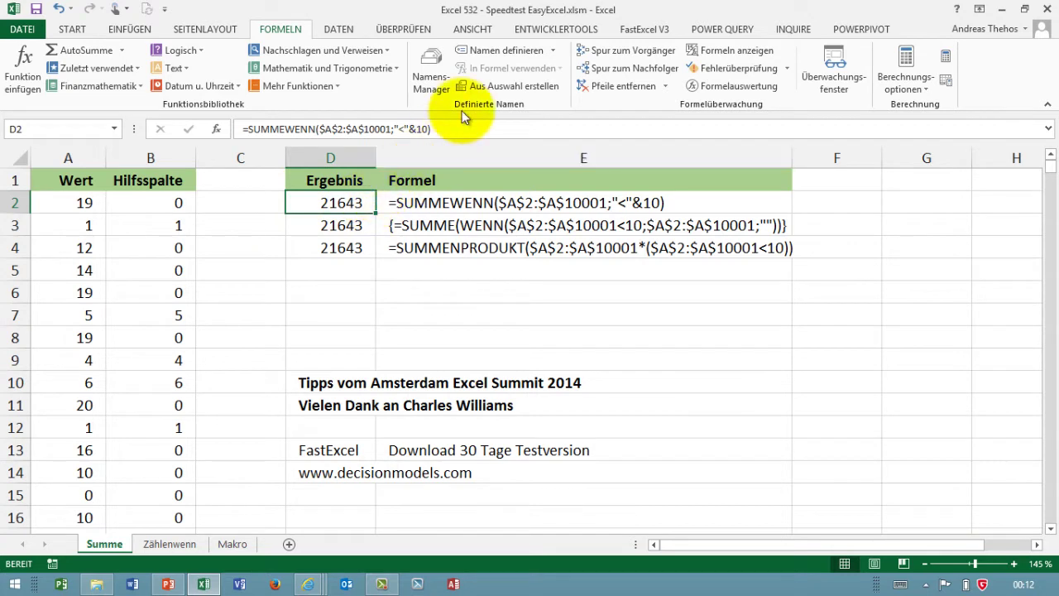
Time the D2 SUMMEWENN result with FastExcel Calc Range: about 5,513 milliseconds.
click(647, 29)
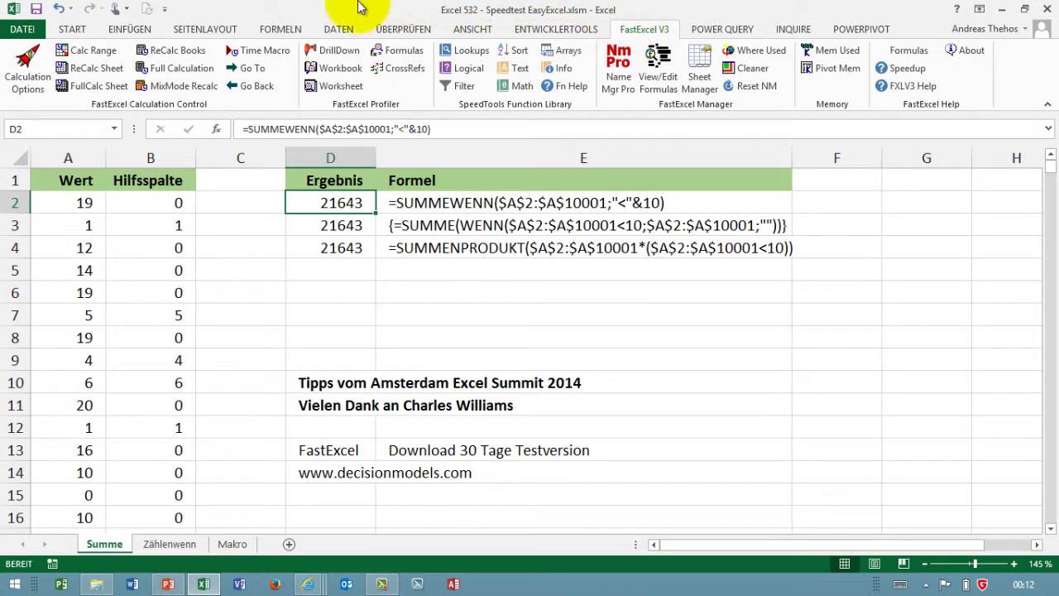
click(95, 53)
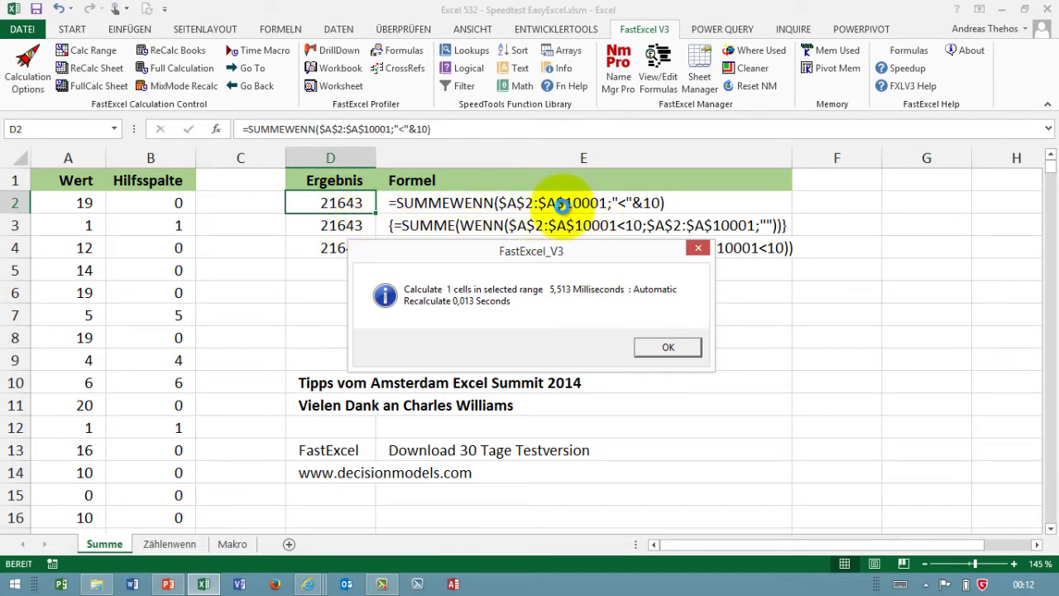
click(667, 346)
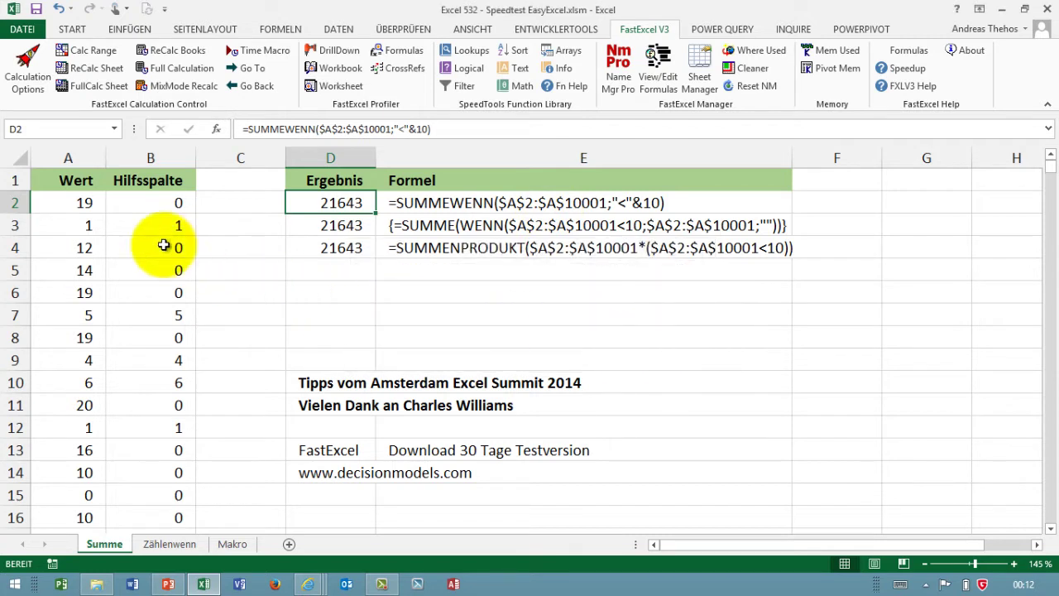
click(67, 226)
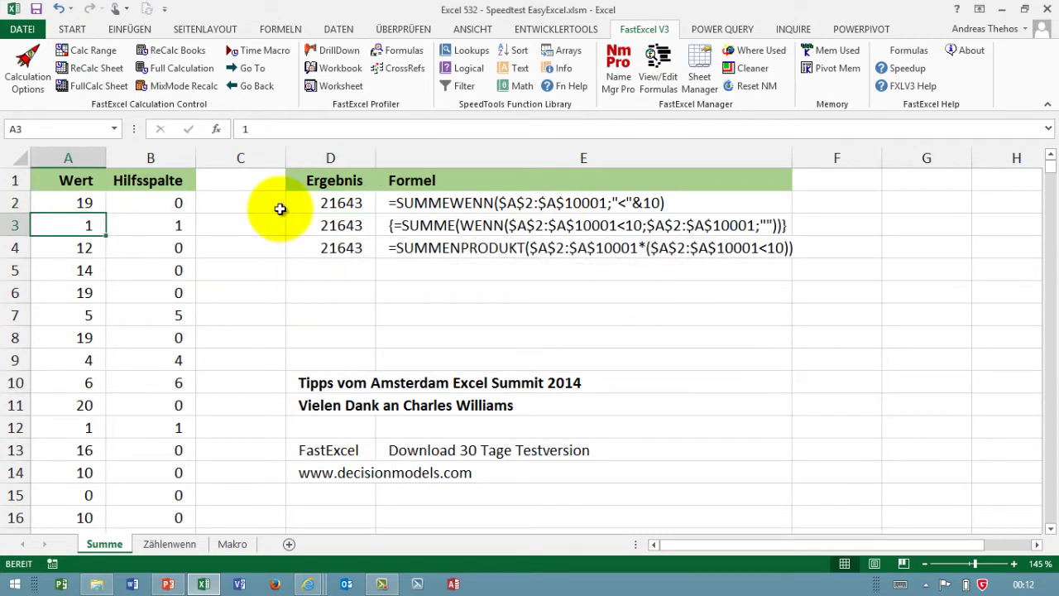
text(7)
Set A3 to 7 and time the D2 SUMMEWENN result with FastExcel Calc Range.
key(Return)
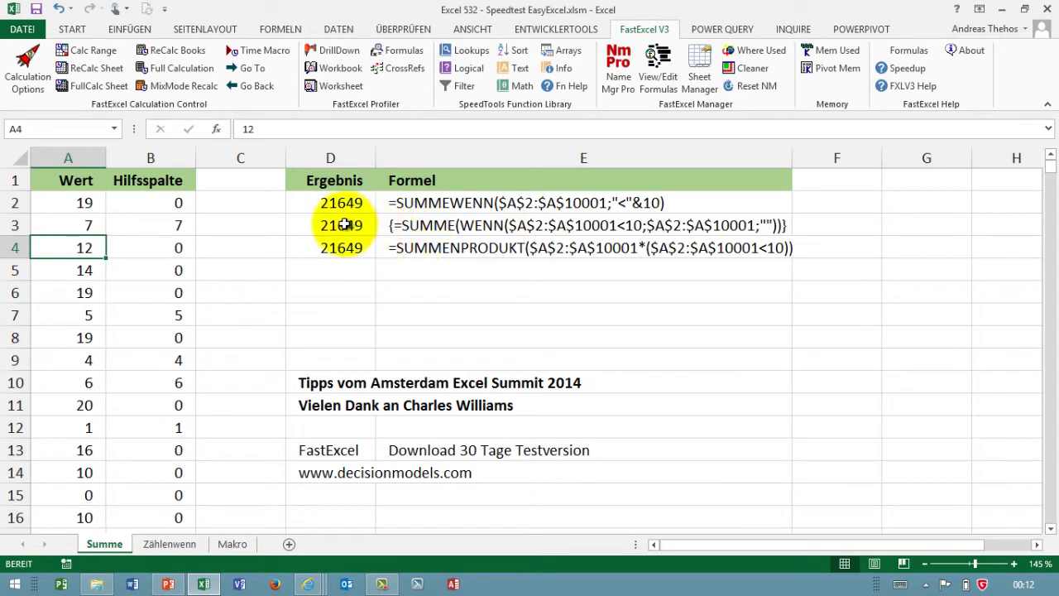
click(325, 223)
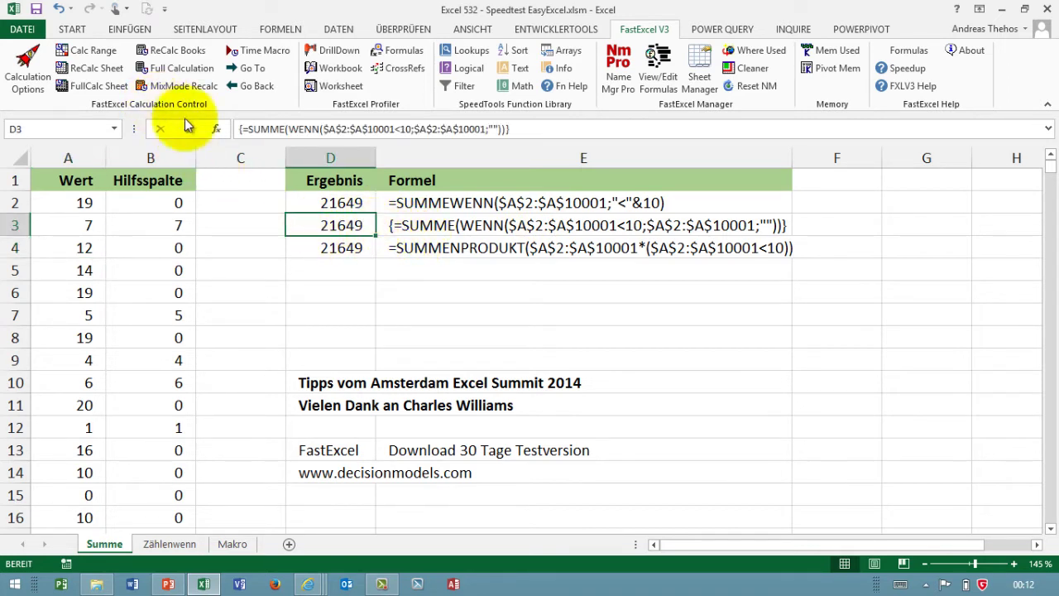
click(321, 201)
click(89, 50)
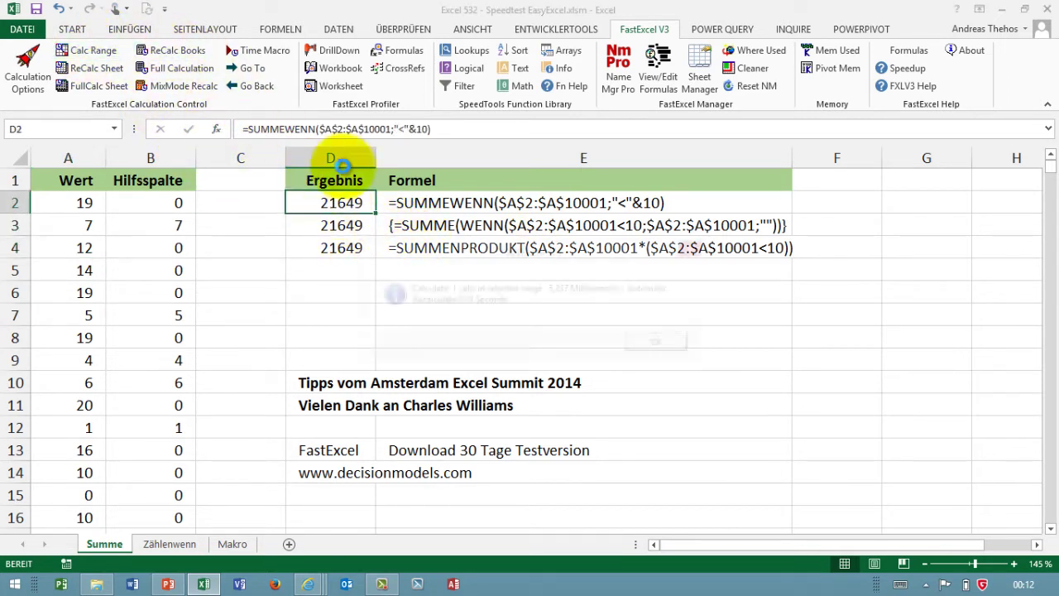
click(665, 348)
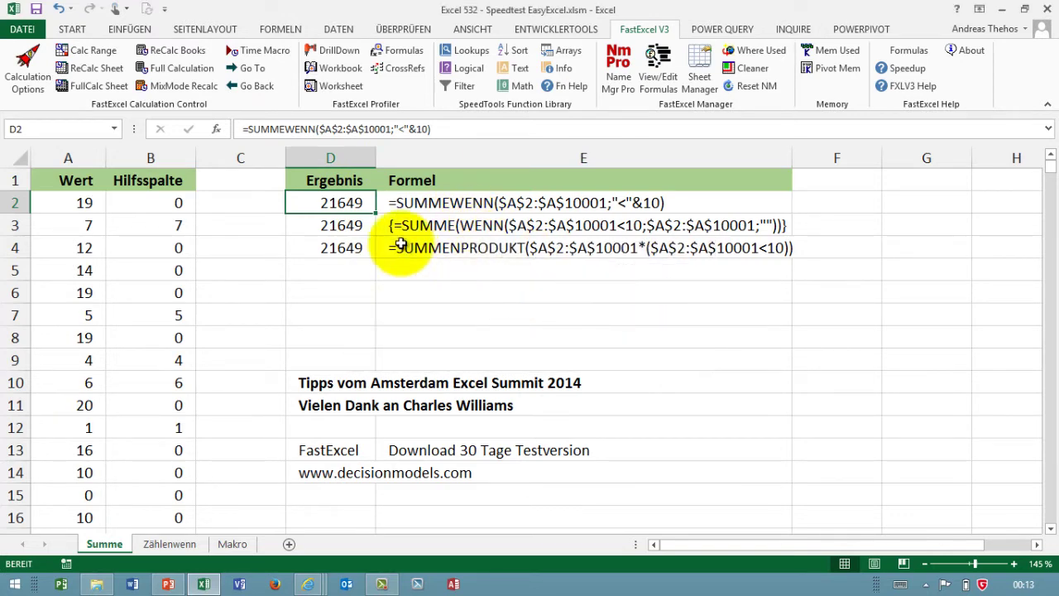
Time the D3 array SUMME(WENN) at 10,218 ms and the D4 SUMMENPRODUKT at 11,065 ms.
click(341, 225)
click(94, 51)
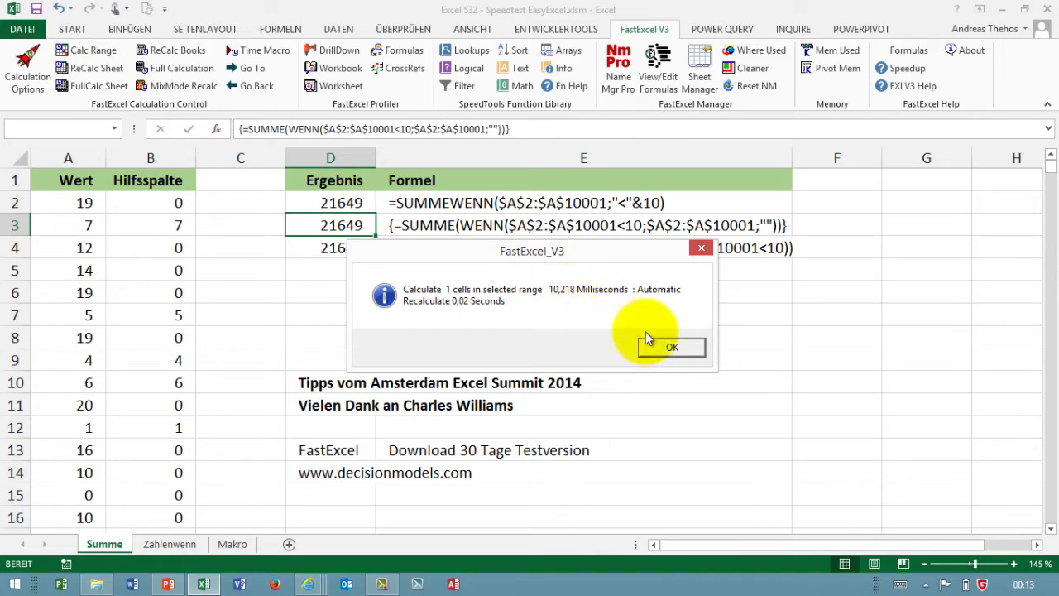
click(672, 346)
click(345, 244)
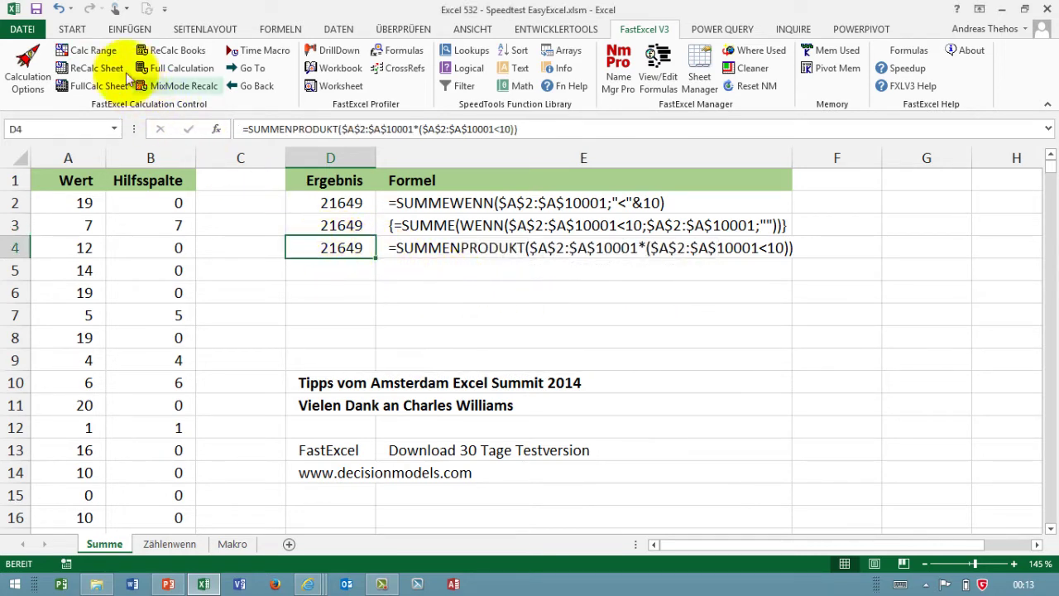
click(96, 53)
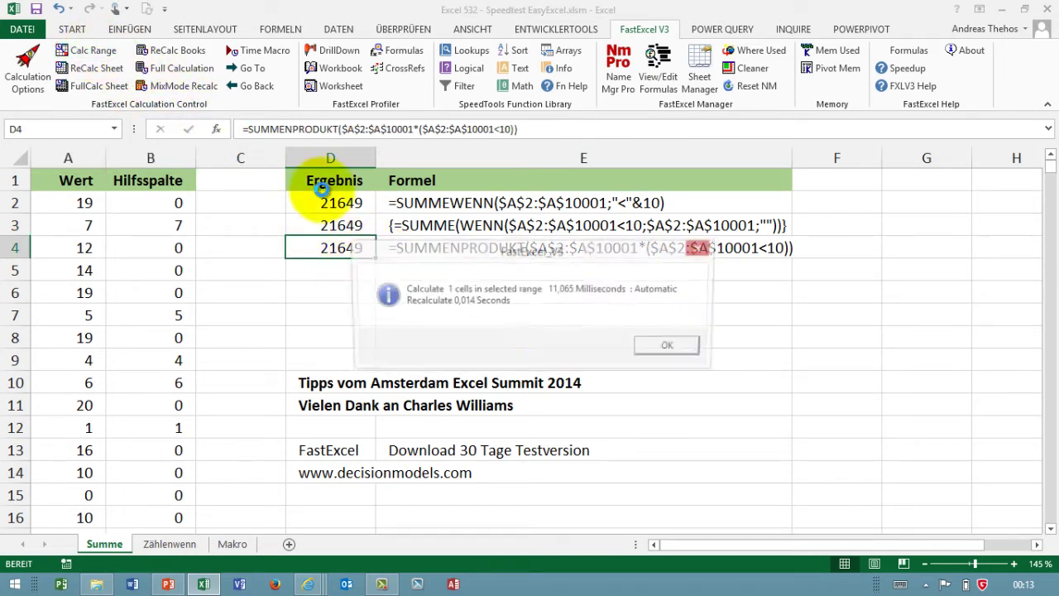
click(666, 348)
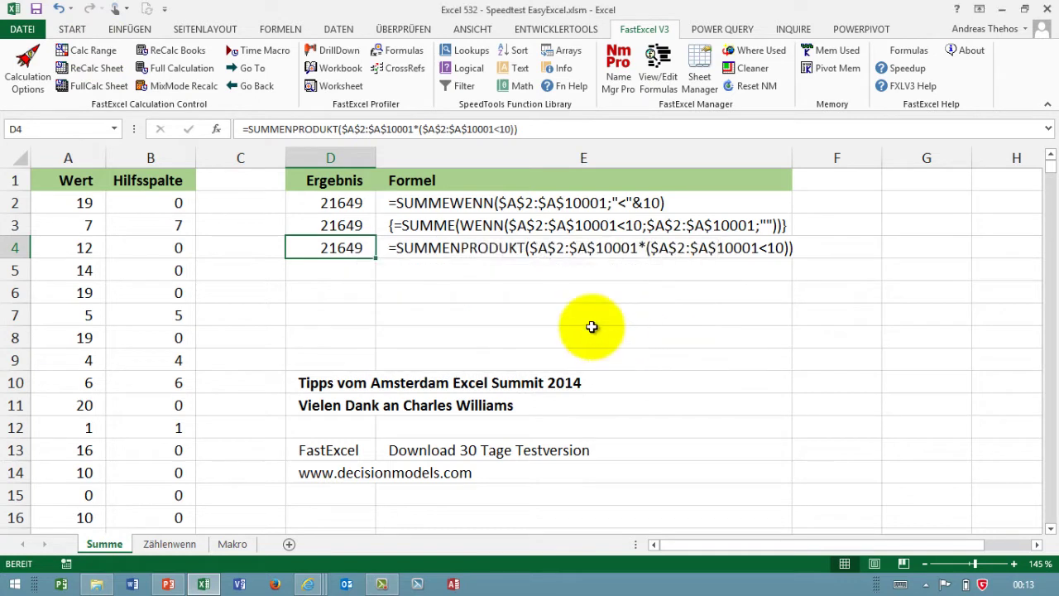
click(330, 203)
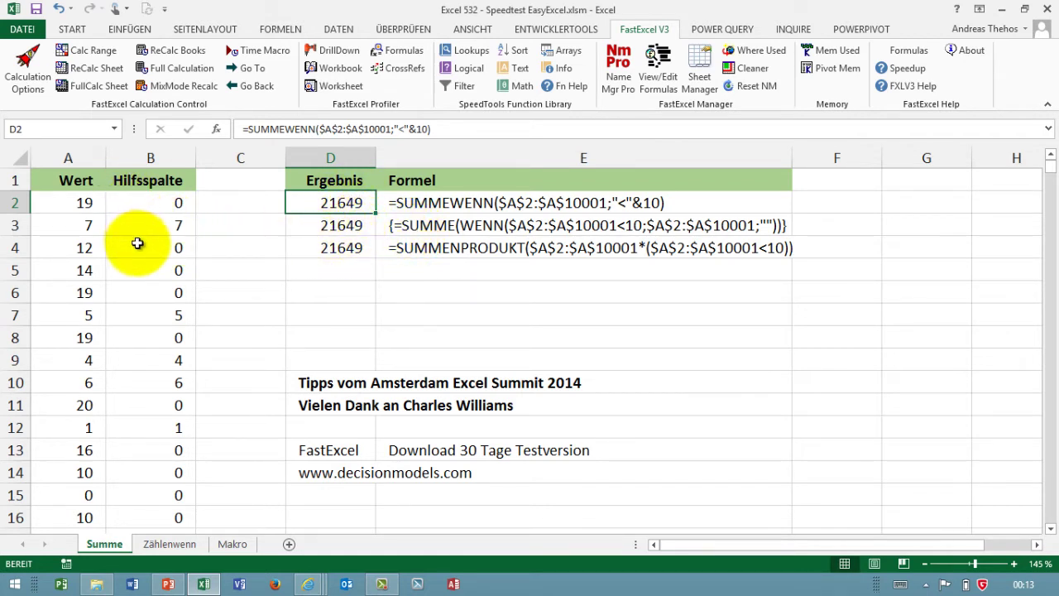
Inspect the WENN helper formula in B2 without changing it.
click(143, 206)
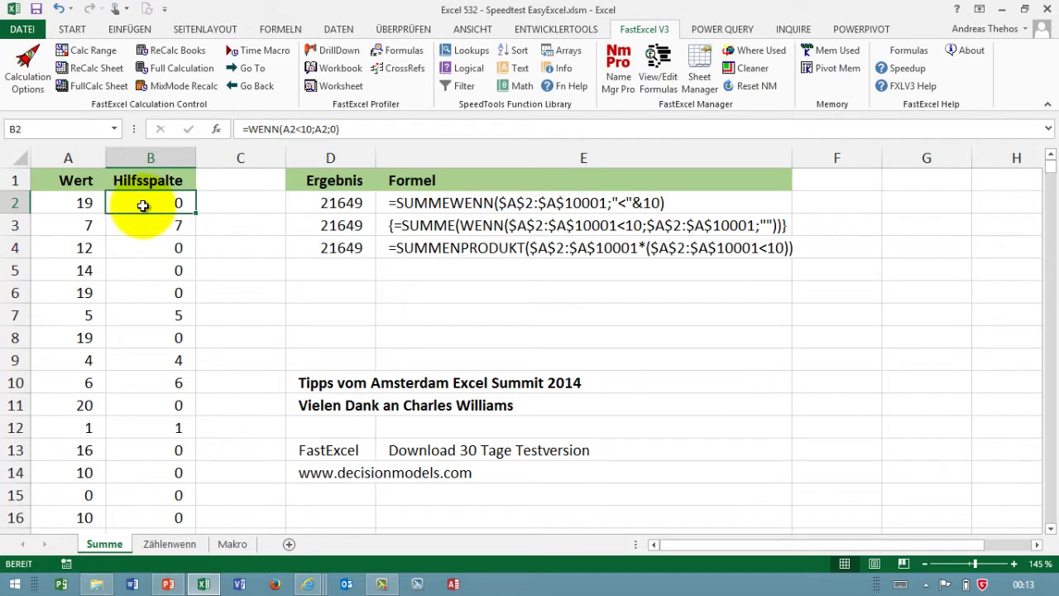
double_click(143, 206)
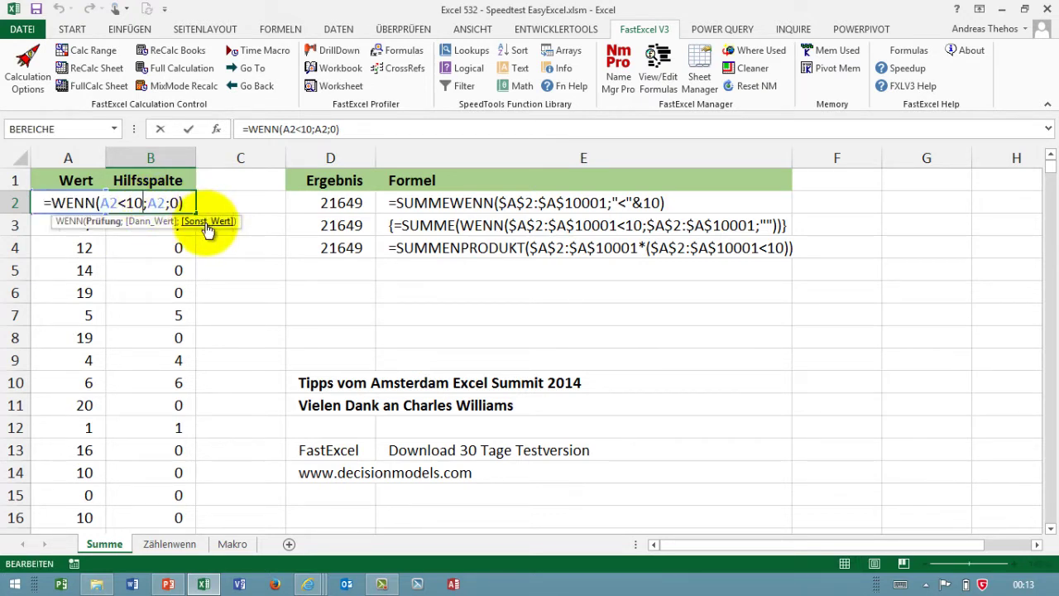
key(Escape)
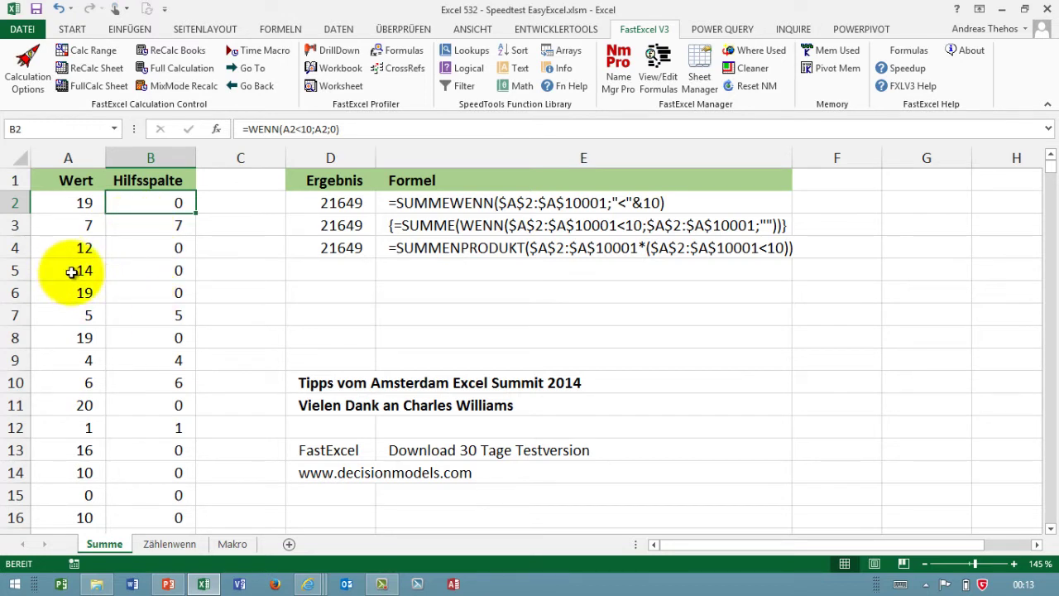
Enter 4 in A3 and check that B3's helper formula now returns 4.
click(86, 225)
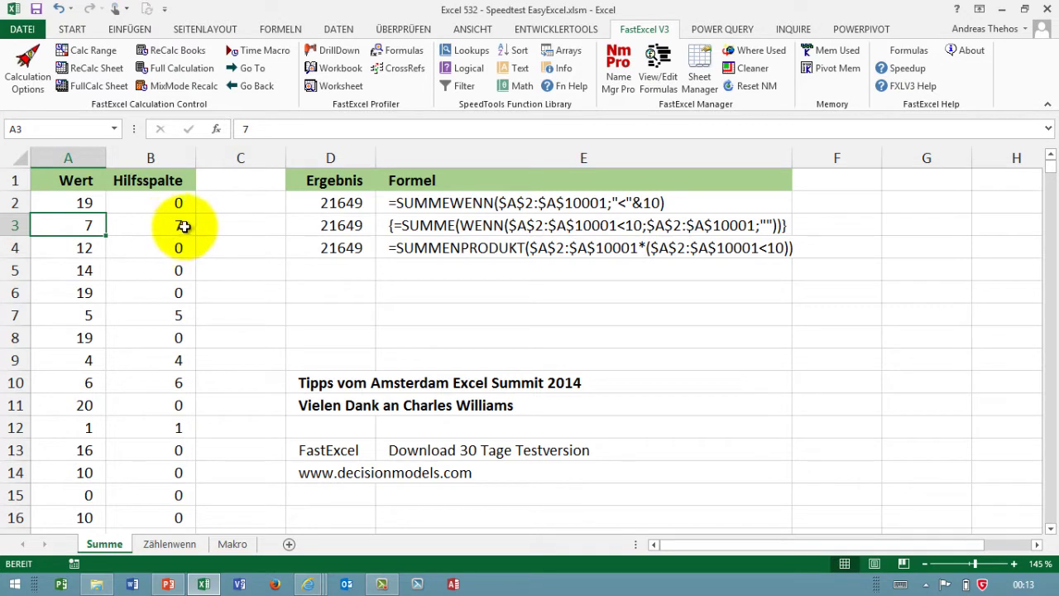
text(4)
click(163, 245)
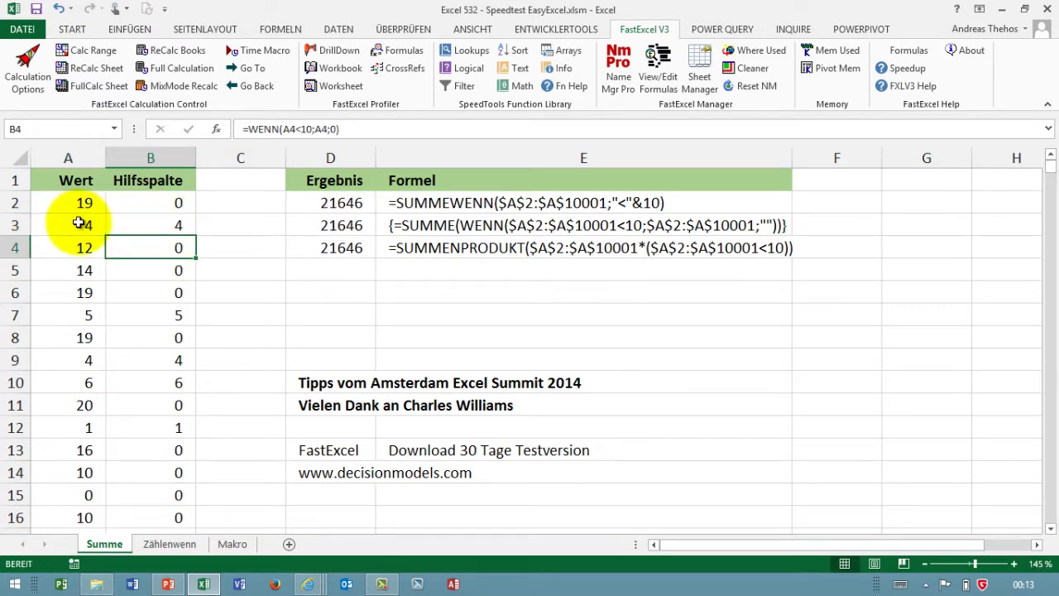
double_click(157, 224)
key(Escape)
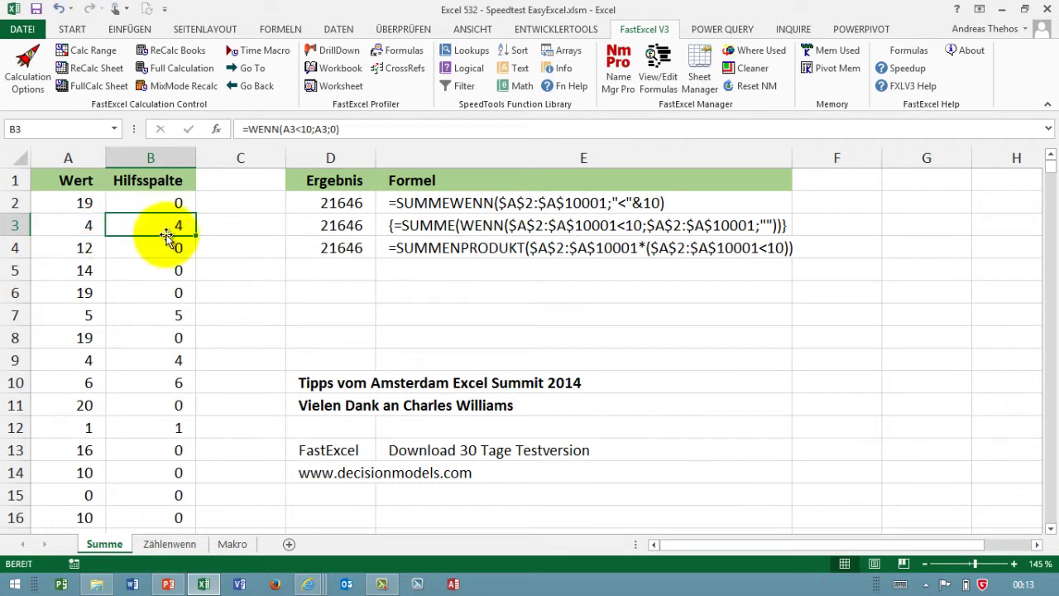
drag(166, 252, 170, 356)
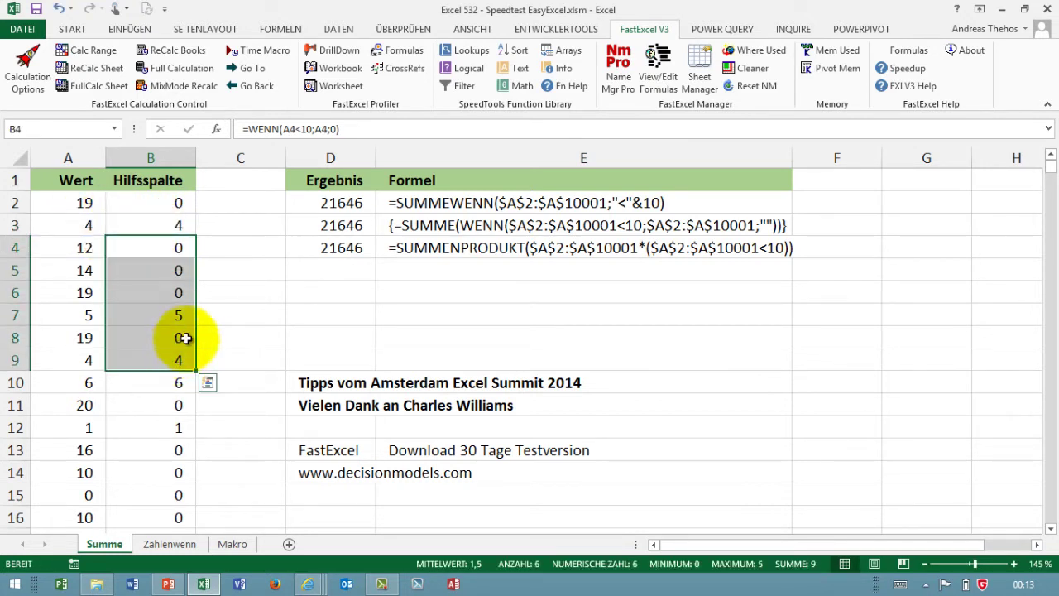
click(184, 229)
Enter =SUMME(B2:B10001) in D5 to sum the whole Hilfsspalte.
click(352, 265)
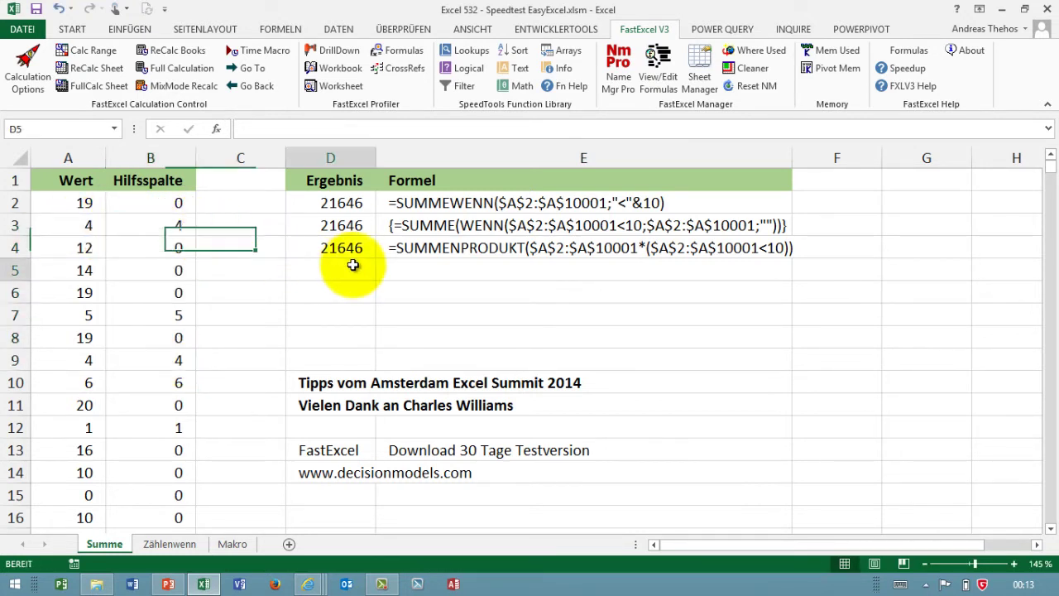
text(=sum)
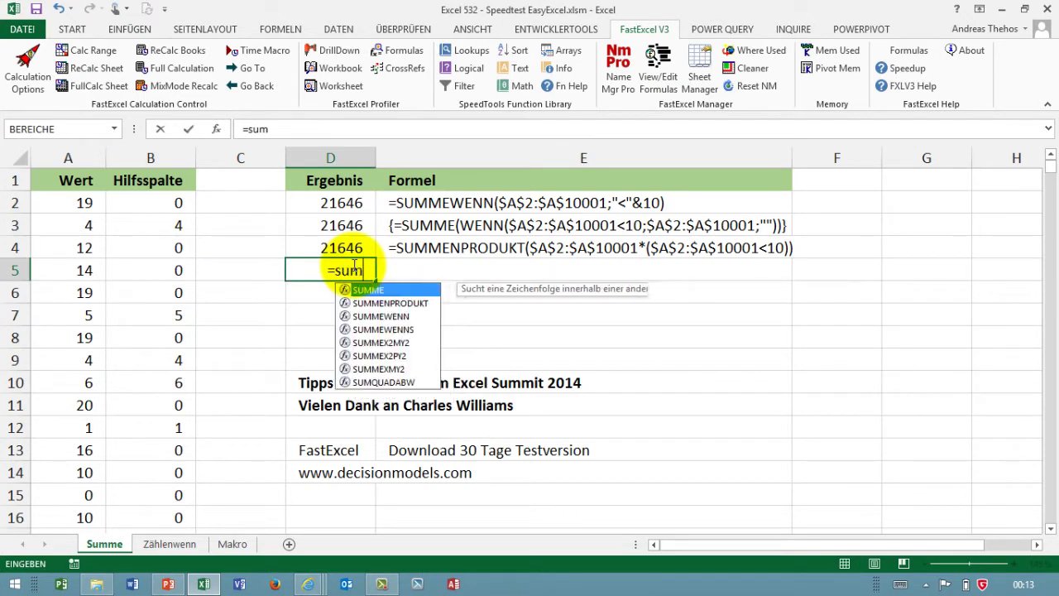
text(me()
click(170, 207)
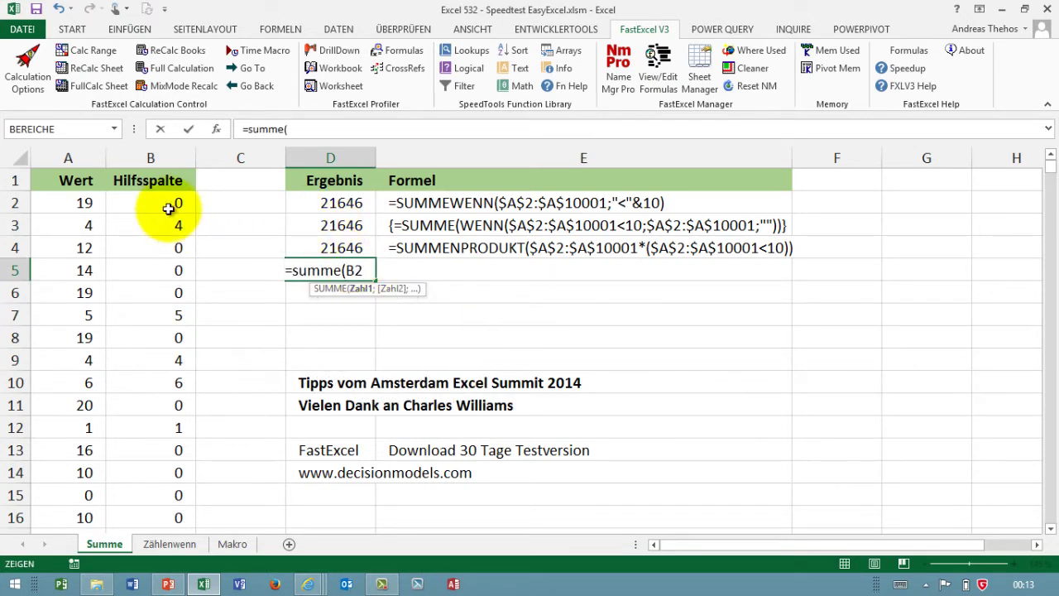
key(ctrl+shift+Down)
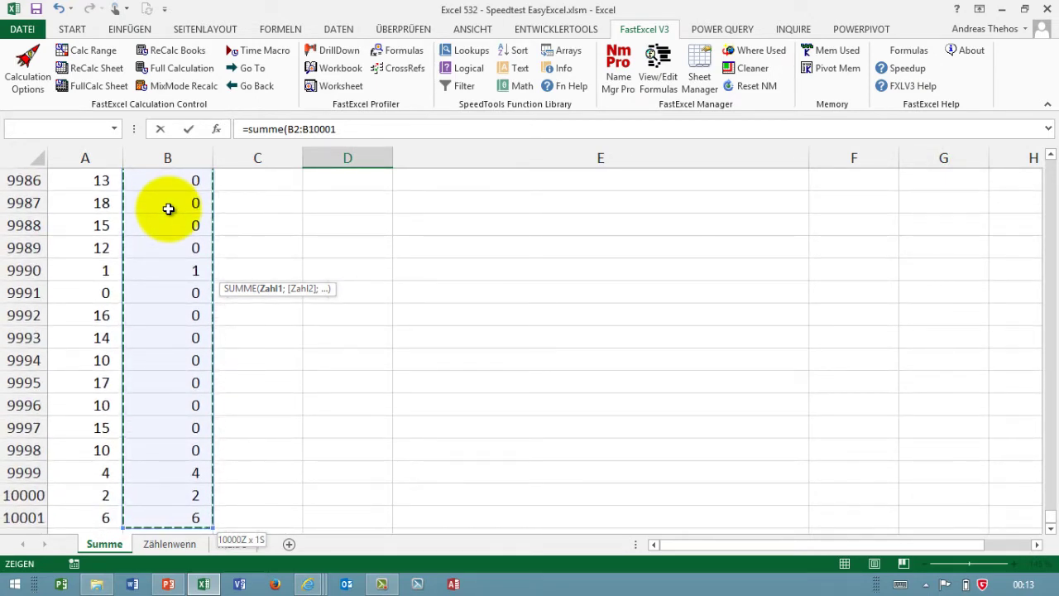
key(Return)
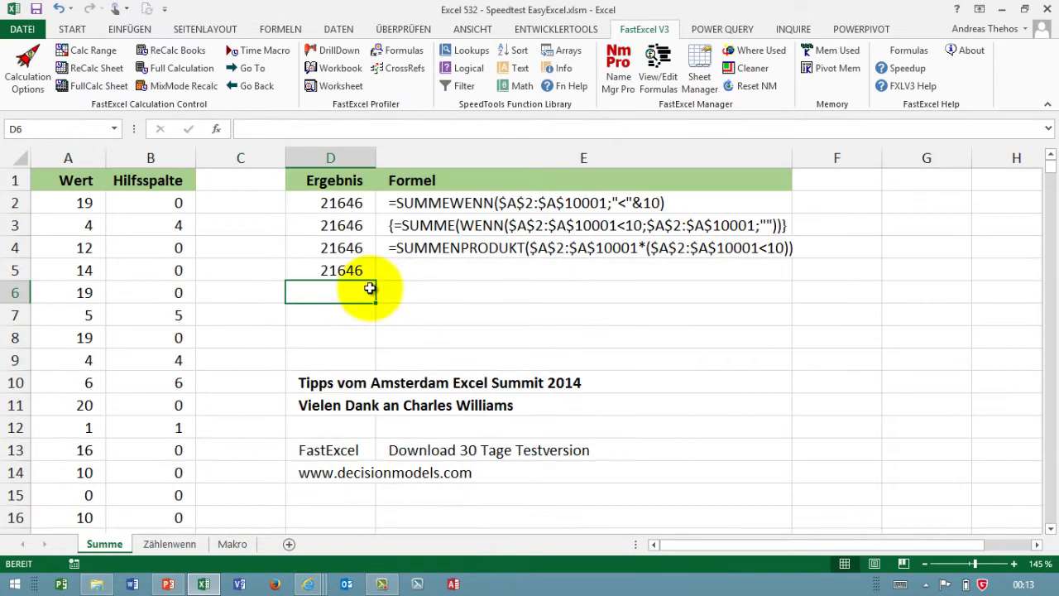
Fill E4's FORMELTEXT formula down into E5 to display D5's formula.
click(403, 269)
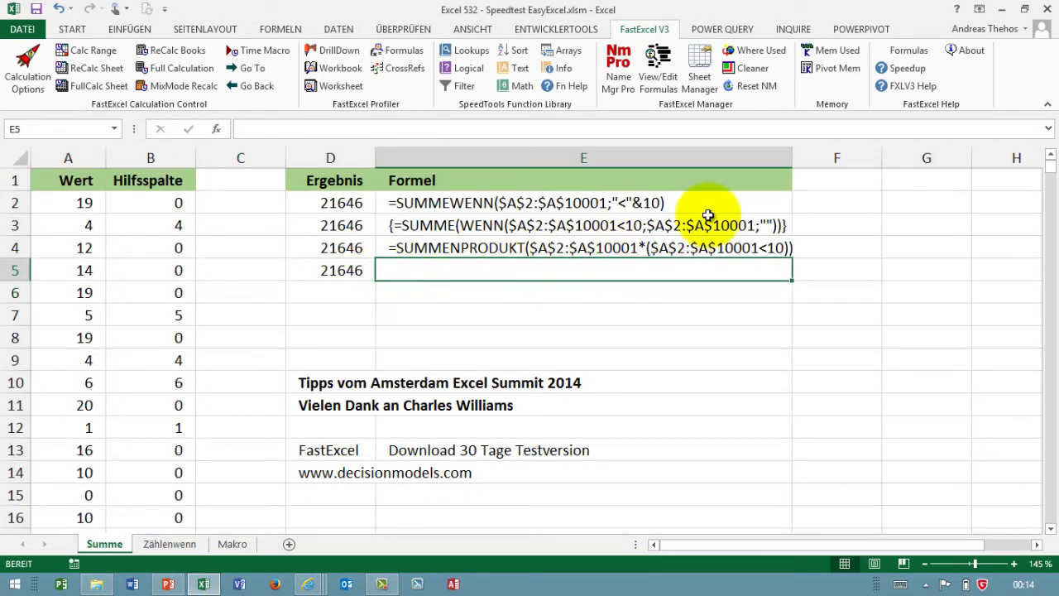
click(708, 245)
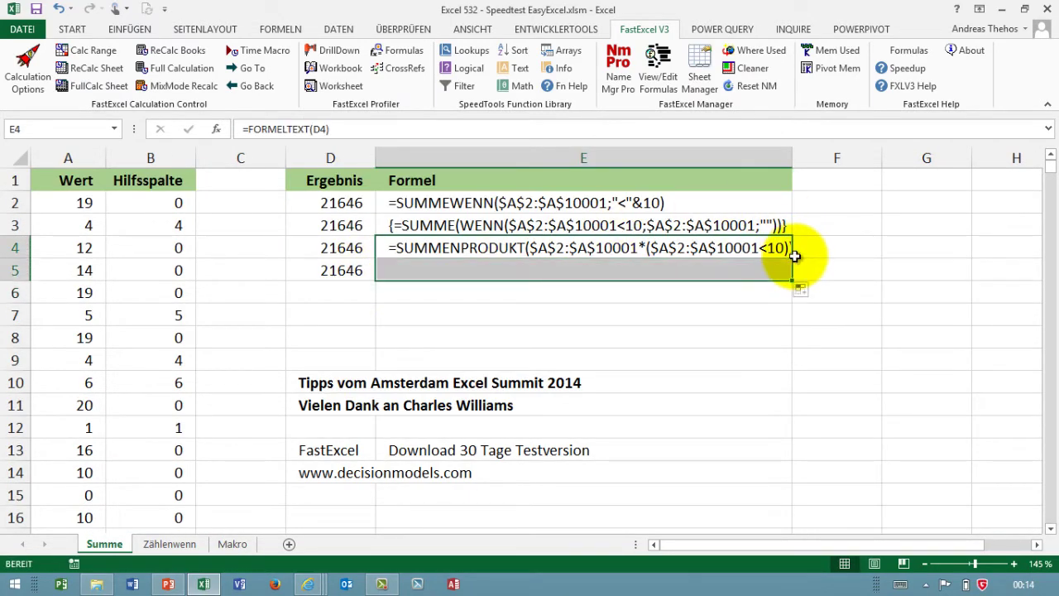
drag(794, 258, 728, 266)
click(550, 313)
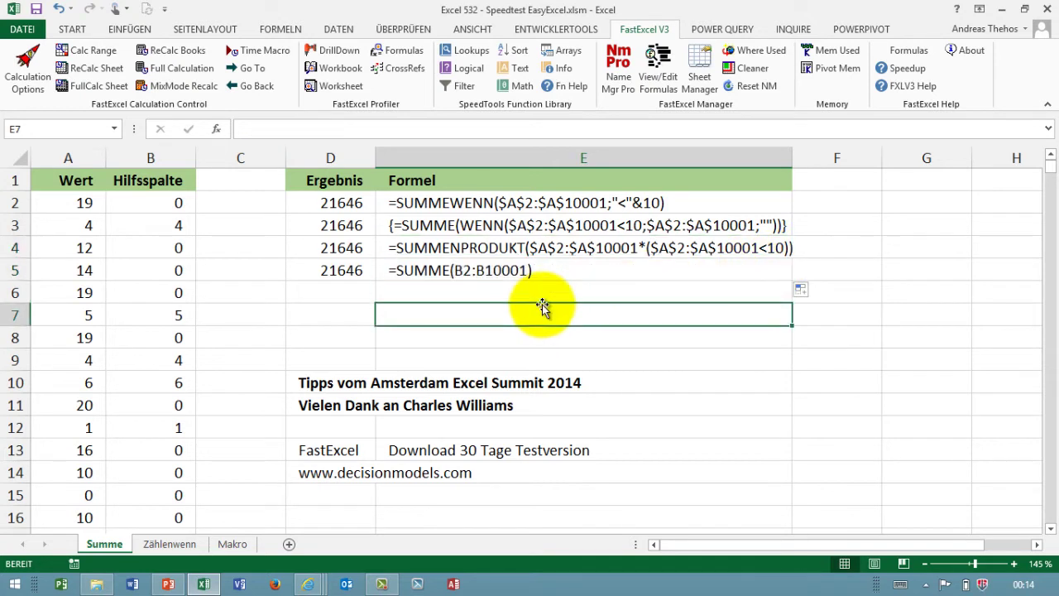
click(349, 269)
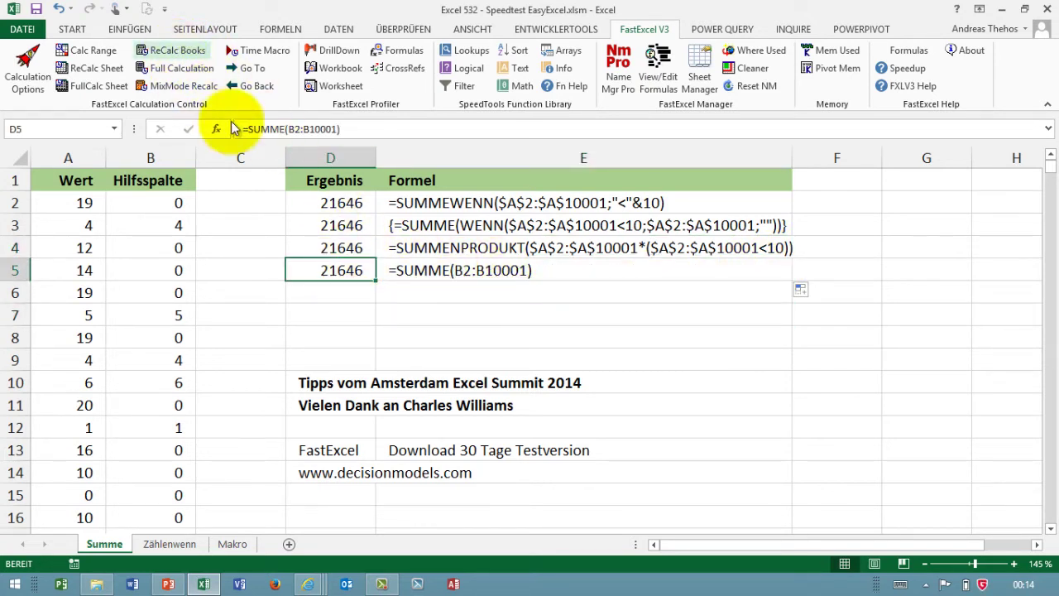
click(331, 204)
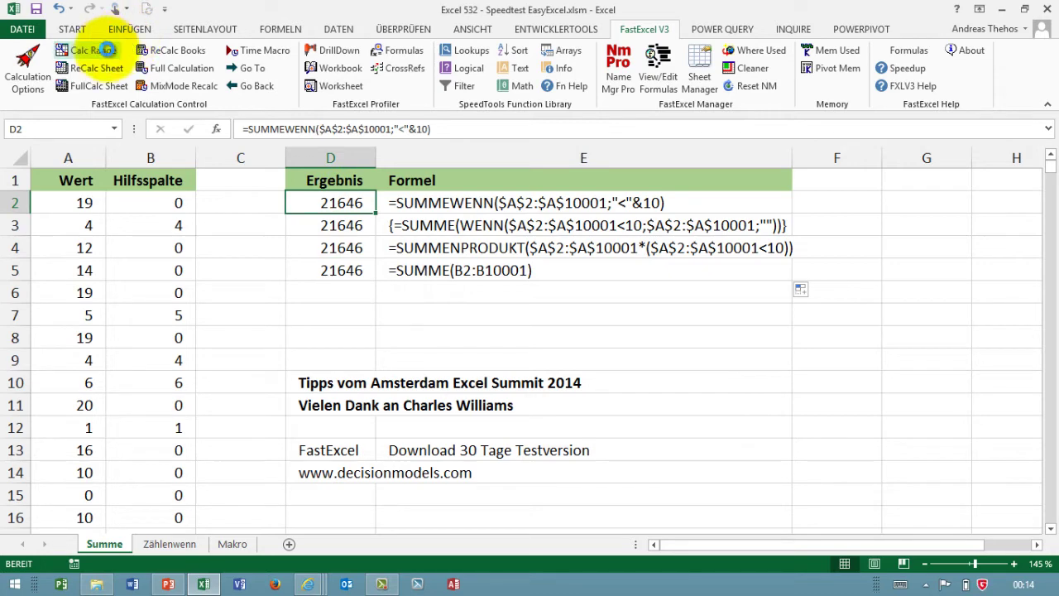
click(90, 49)
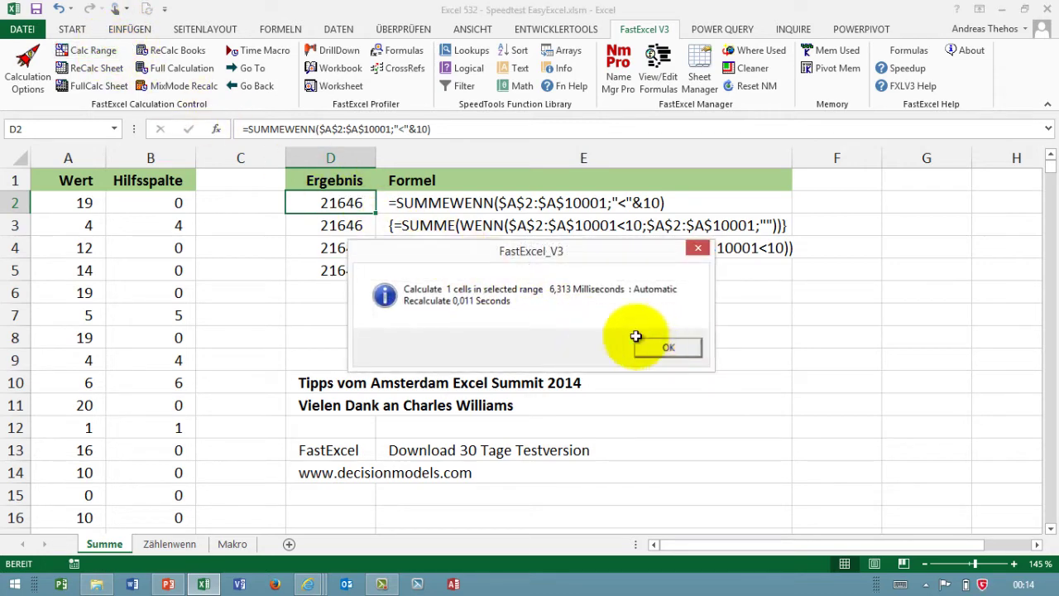
click(668, 348)
click(335, 271)
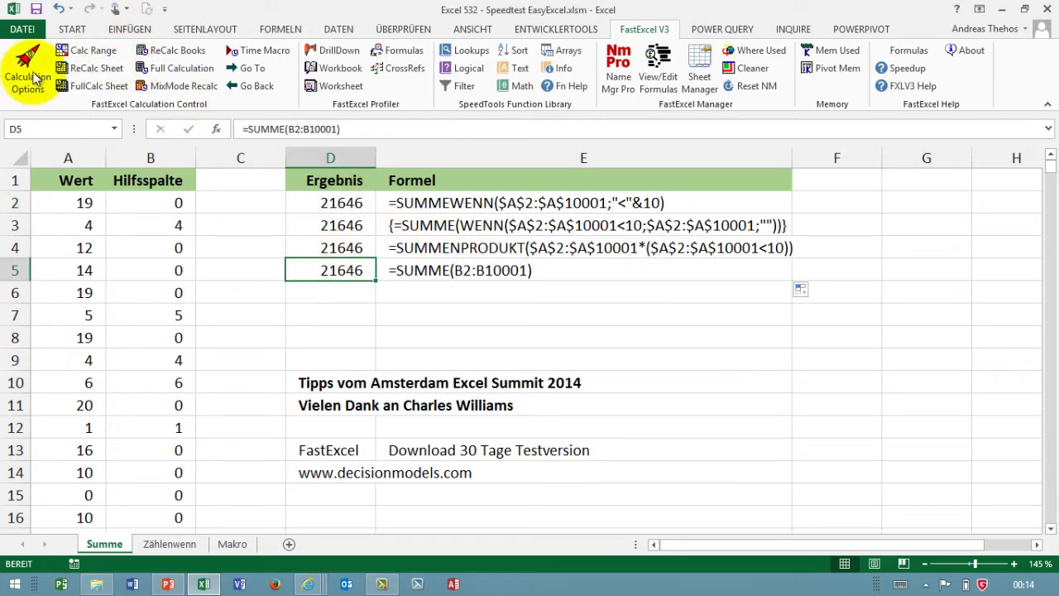
click(86, 49)
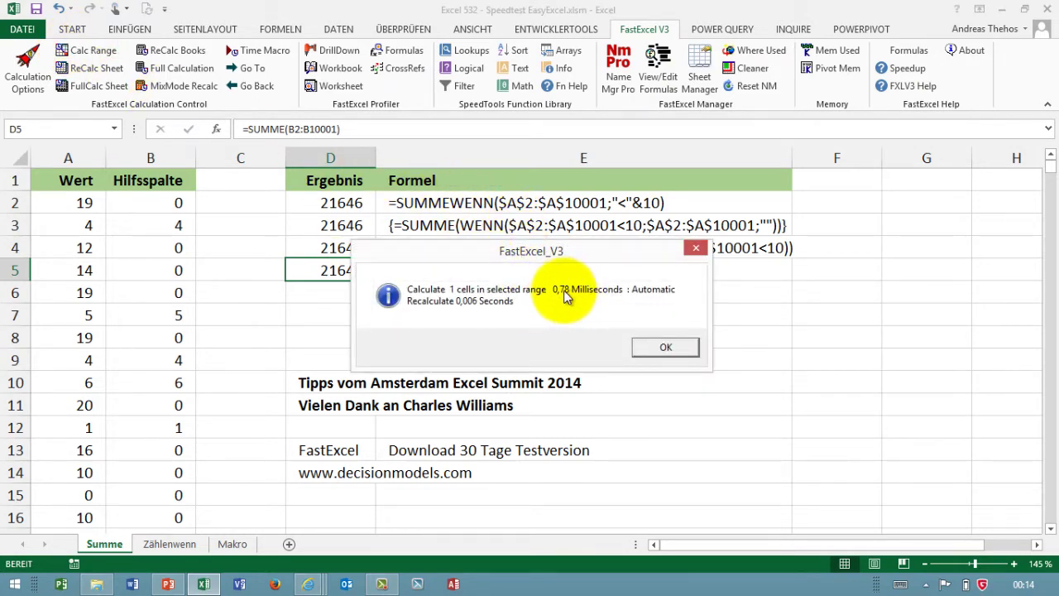
key(Return)
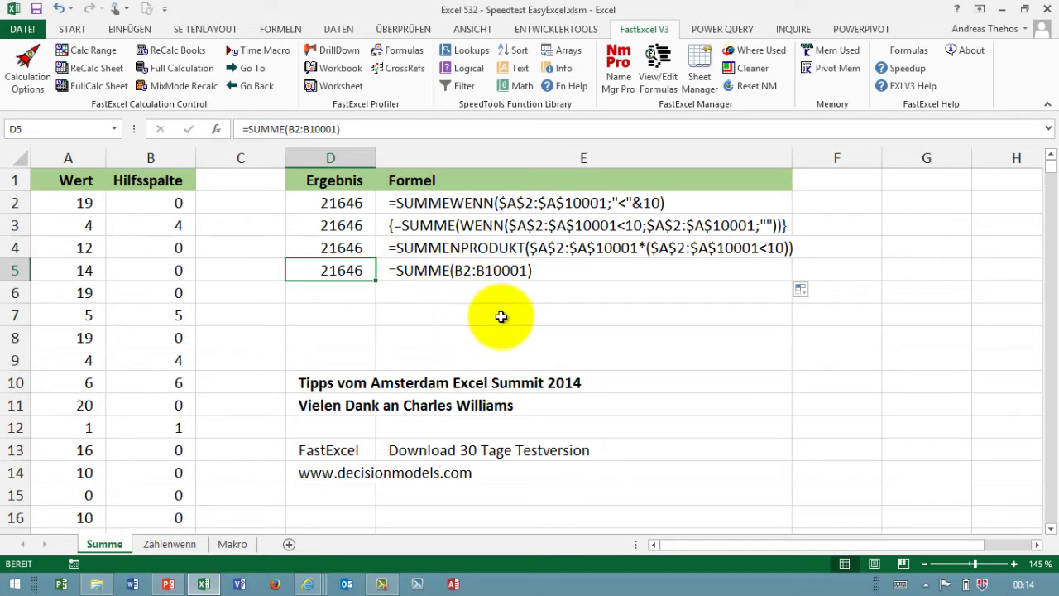
Enter 7 in A7 and 12 in A8.
click(86, 317)
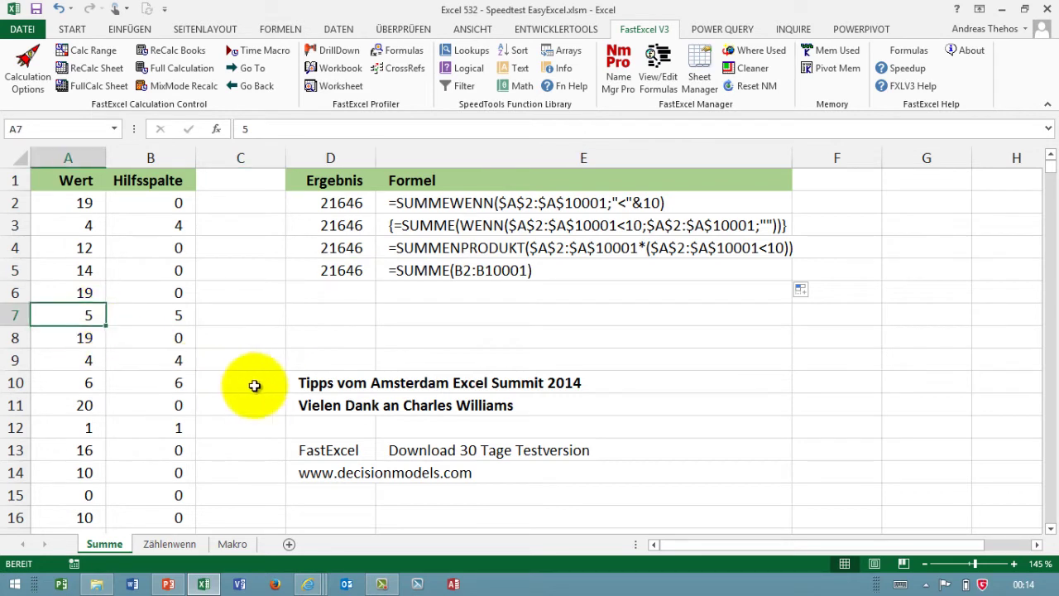
text(7)
key(Return)
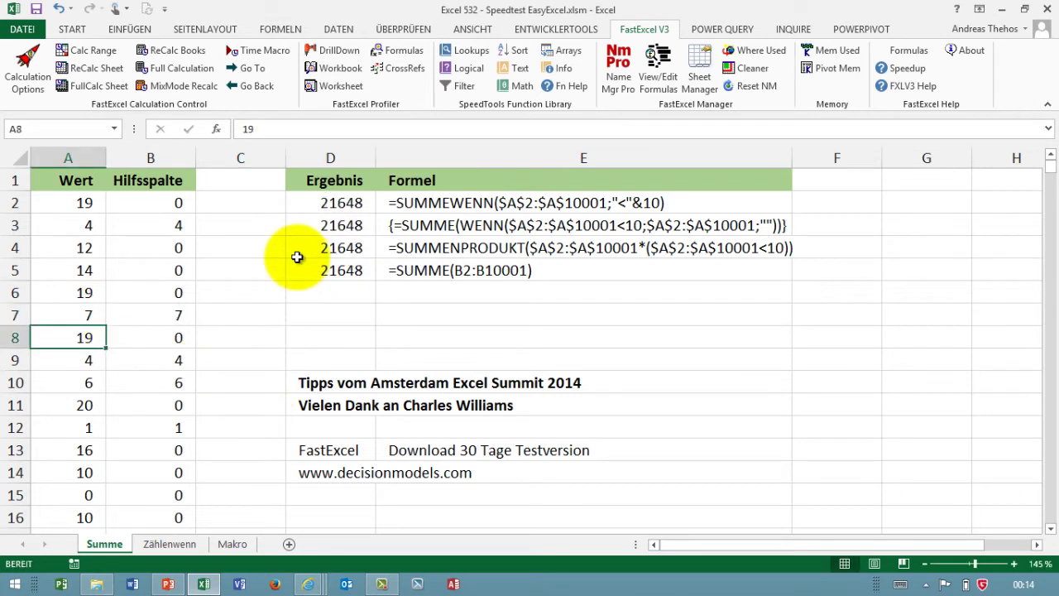
text(1)
key(Return)
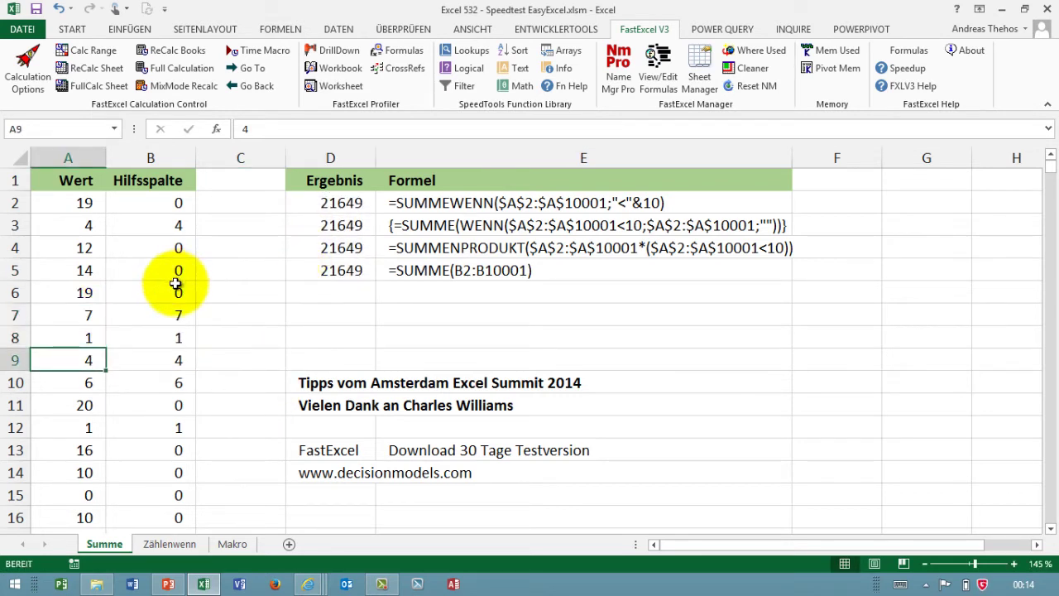
click(102, 340)
text(12)
key(Return)
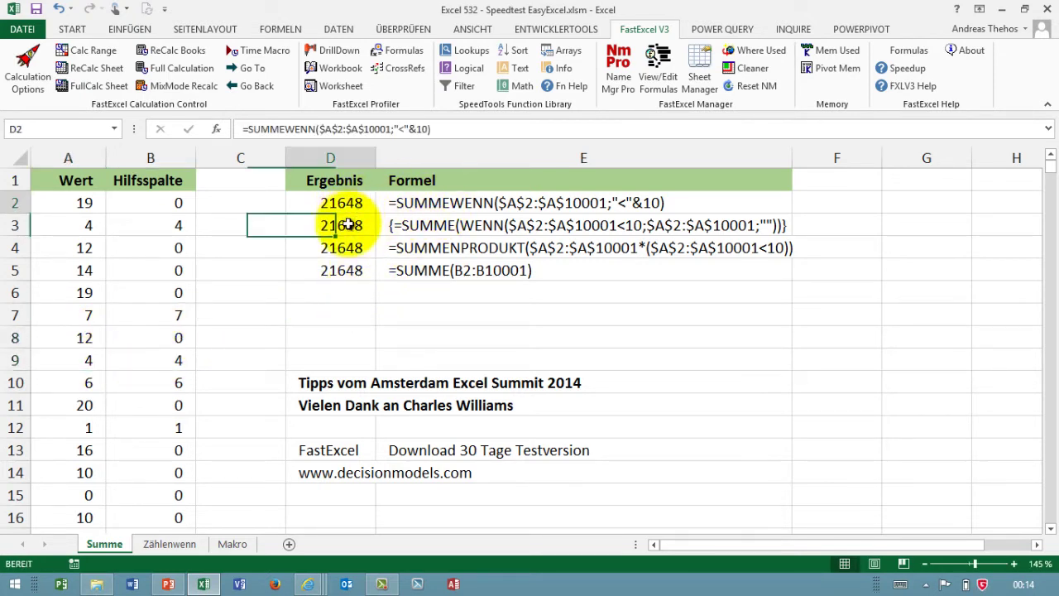
Compare the four results in D2:D5, all 21648, and the helper values in B6:B7.
drag(344, 202, 346, 270)
drag(342, 202, 342, 248)
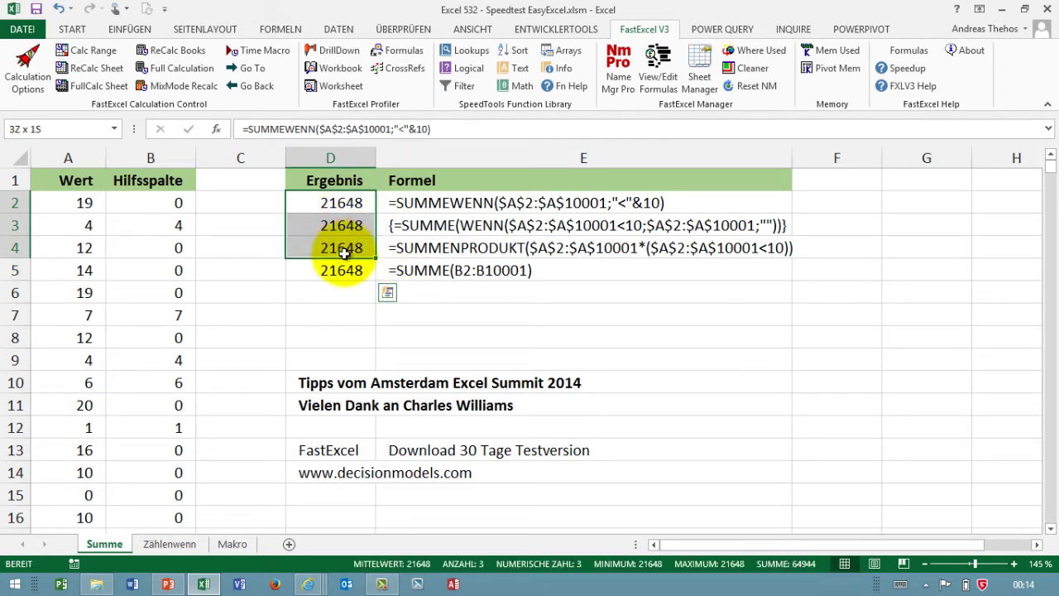
click(342, 270)
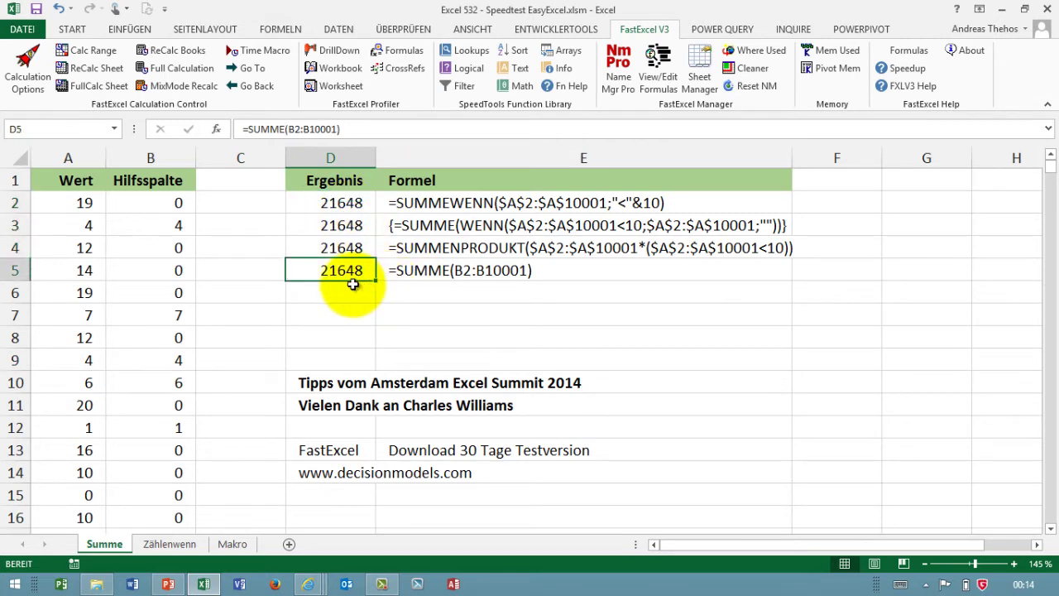
click(82, 311)
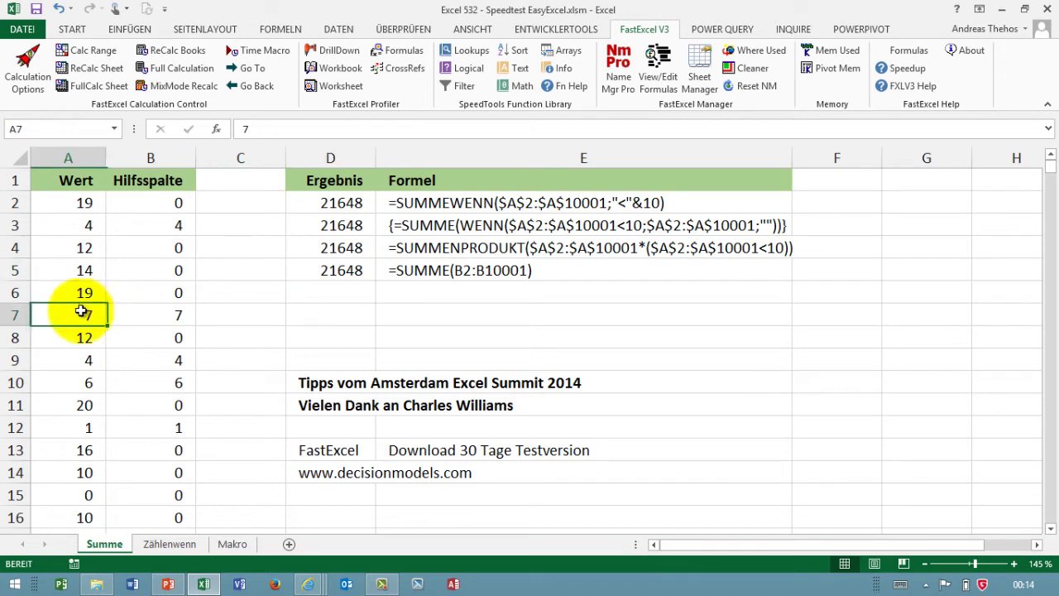
click(86, 289)
click(133, 315)
drag(133, 315, 174, 293)
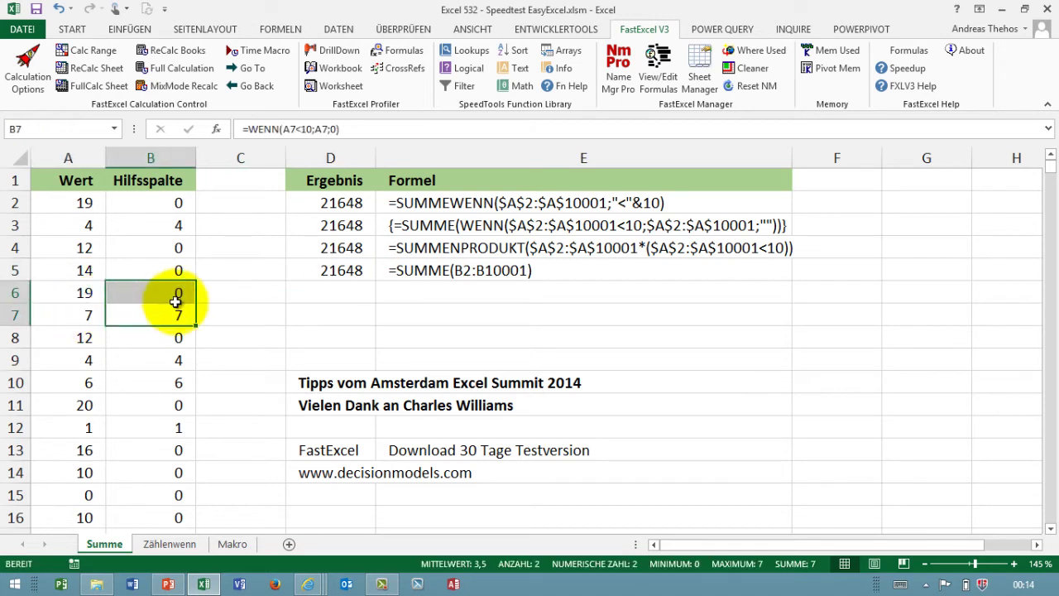
click(340, 271)
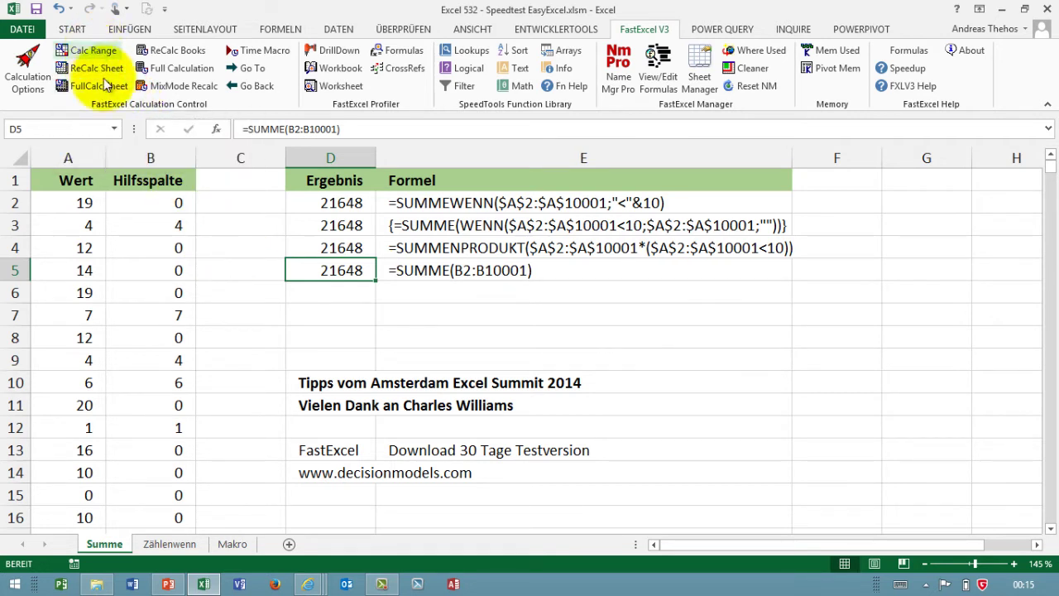
click(153, 199)
click(157, 157)
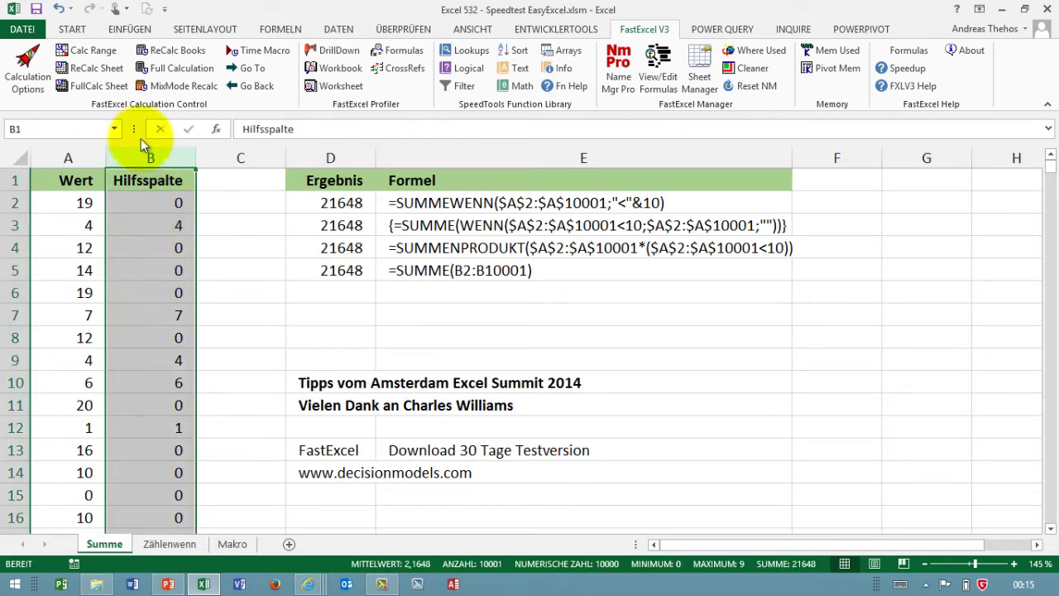
click(91, 51)
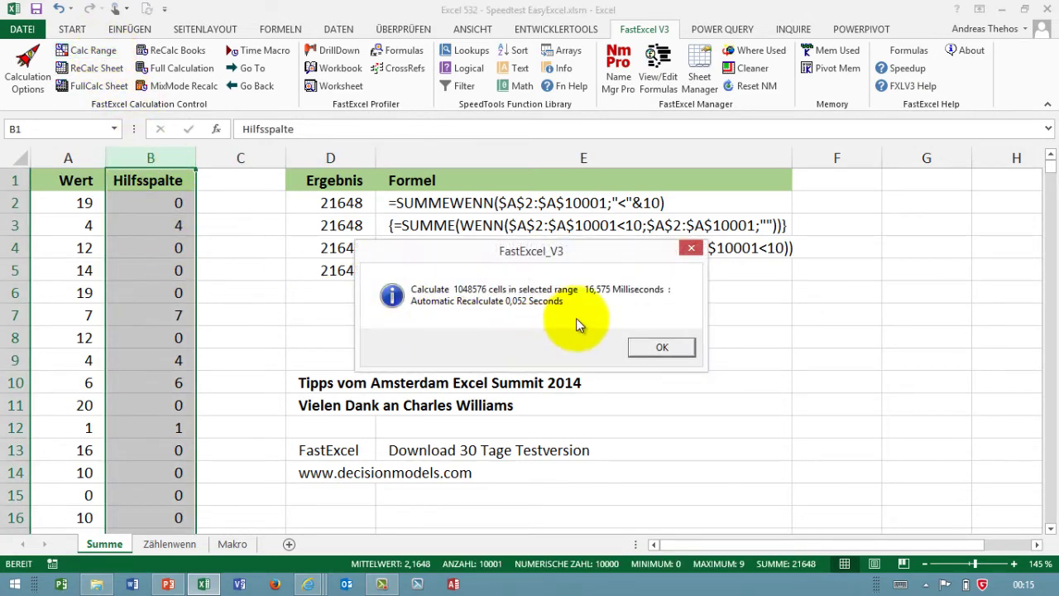
click(666, 348)
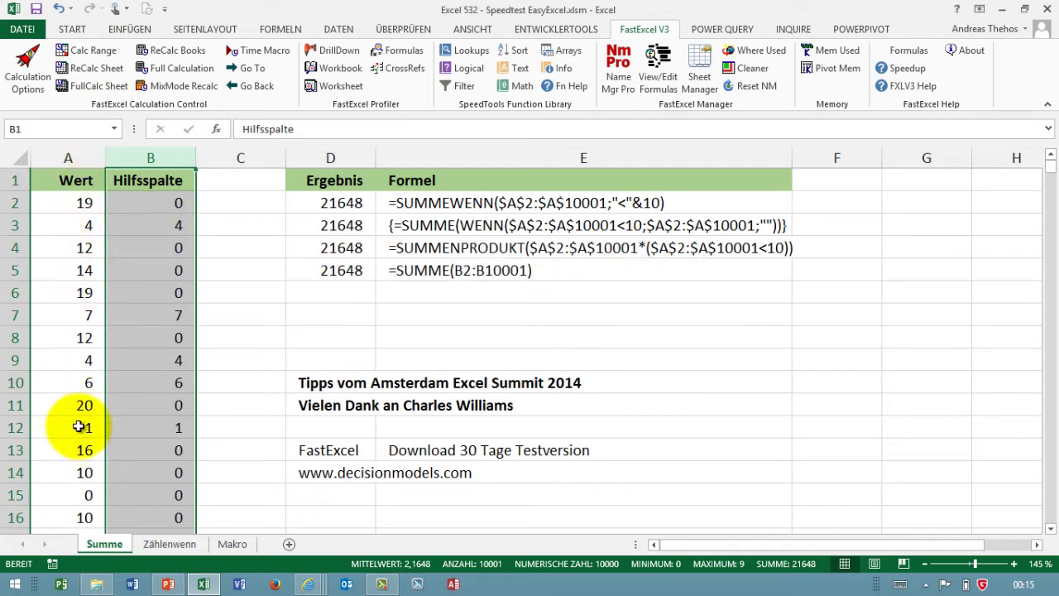
click(79, 203)
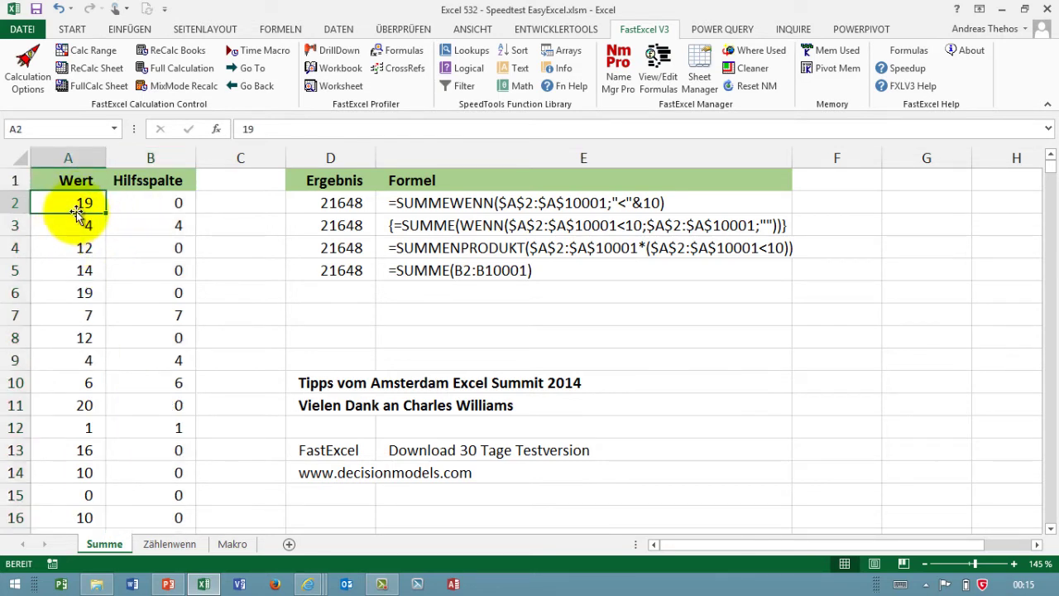
click(76, 225)
click(76, 247)
click(75, 269)
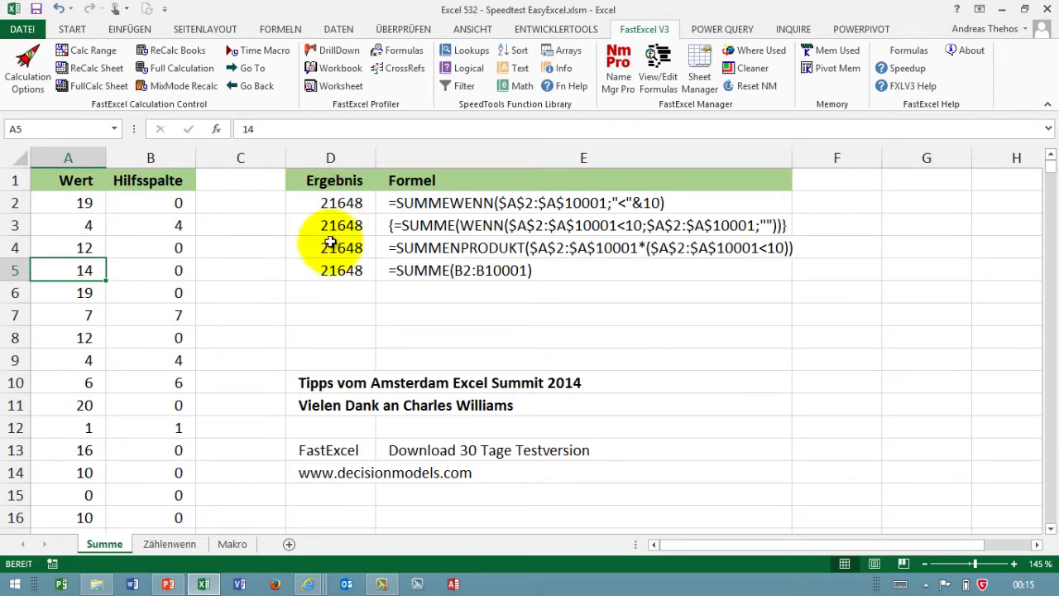
click(104, 93)
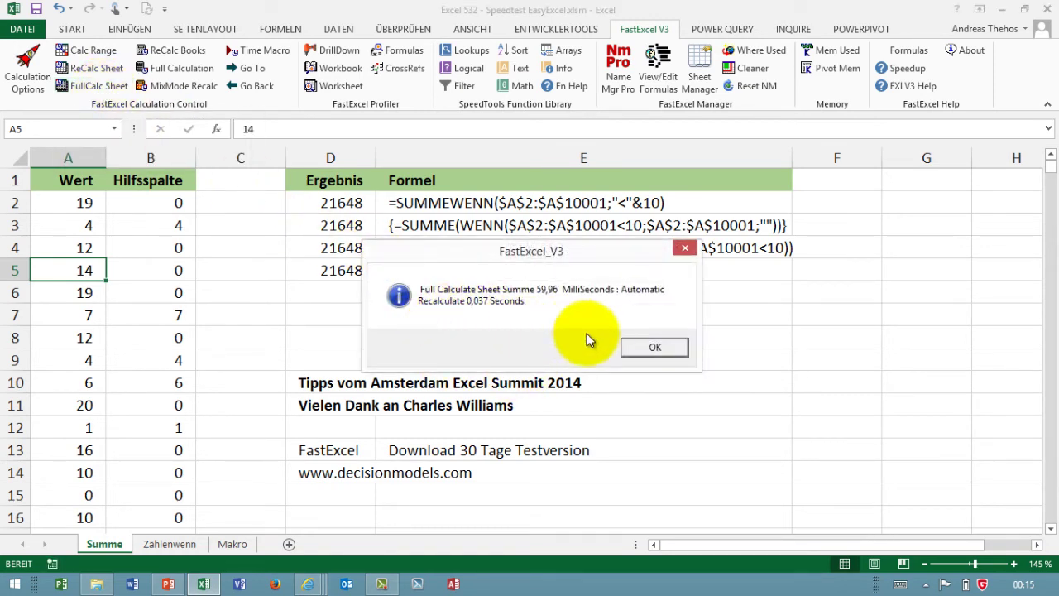
click(655, 348)
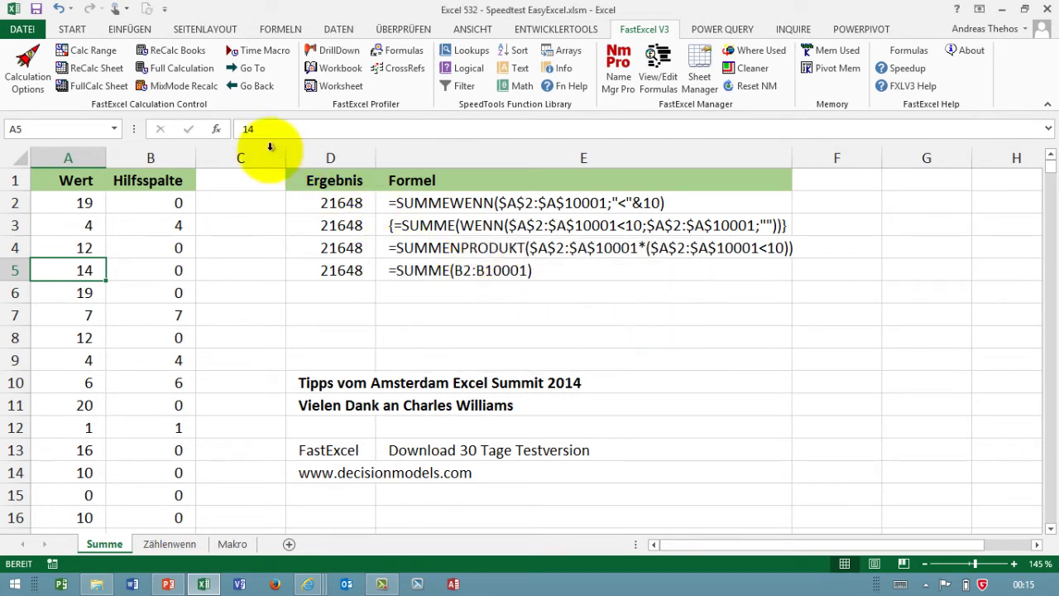
click(178, 67)
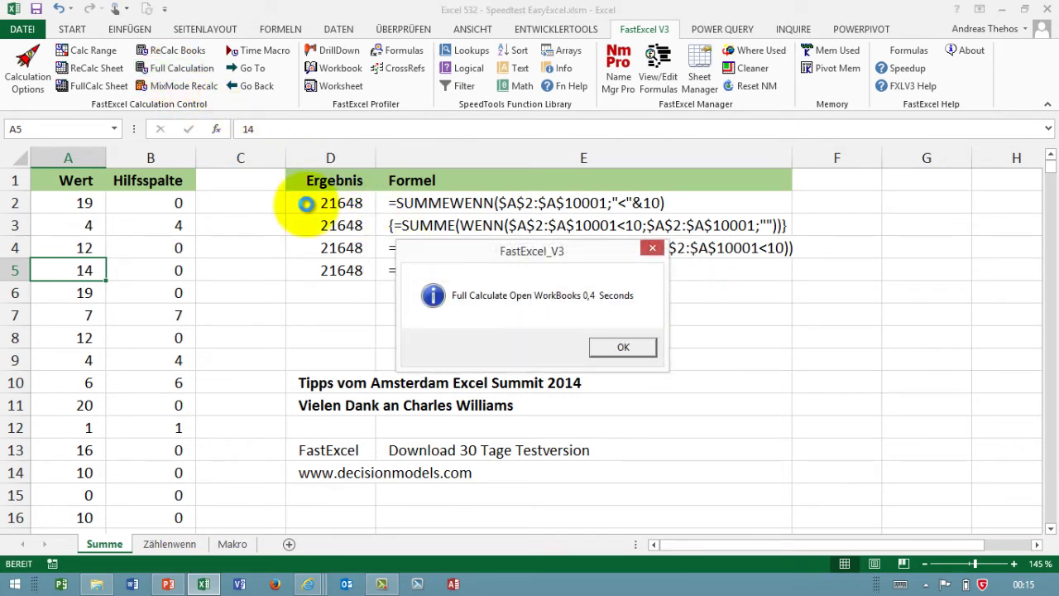
click(629, 350)
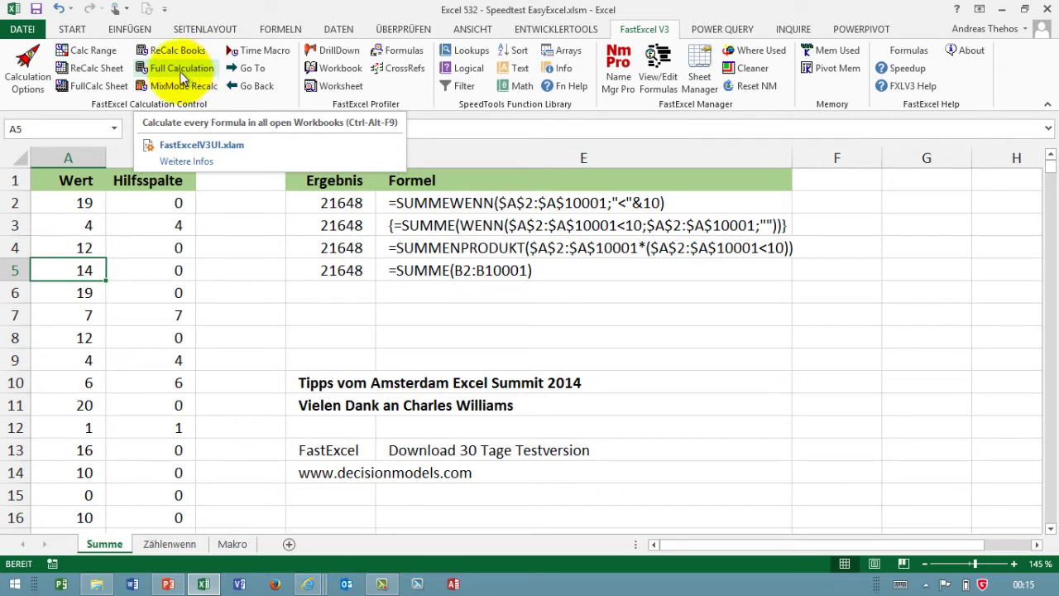
click(182, 70)
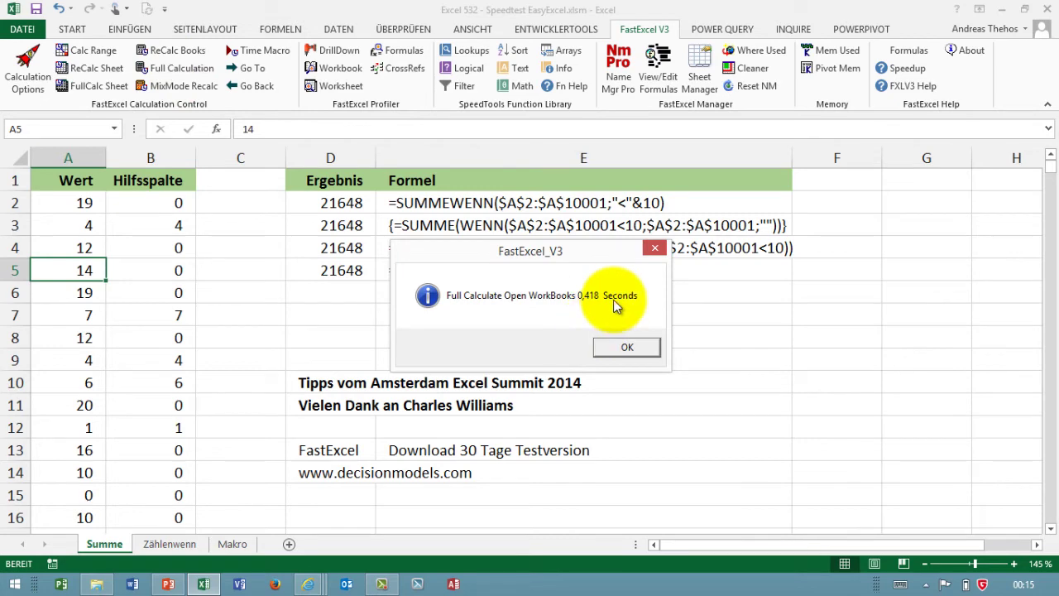
click(635, 348)
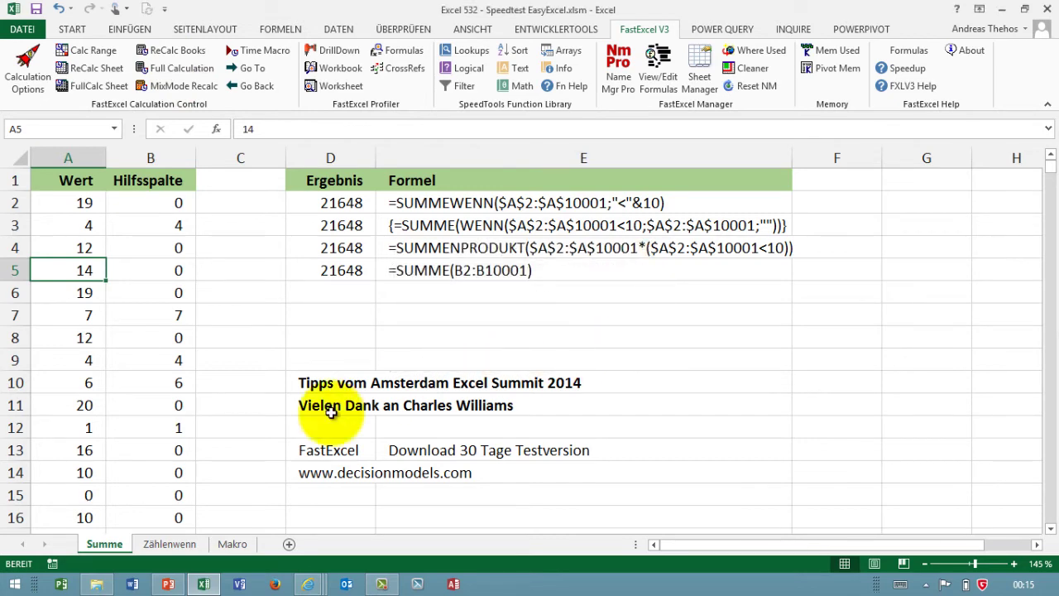
Switch to the Zählenwenn sheet and inspect the running-count formulas in B2 and B4.
click(170, 546)
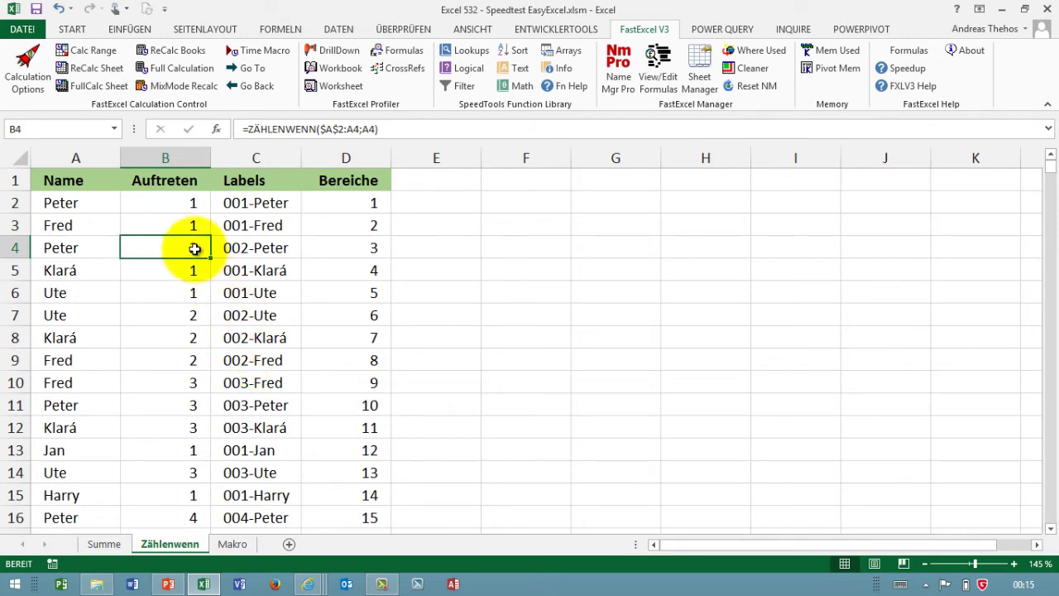
double_click(201, 206)
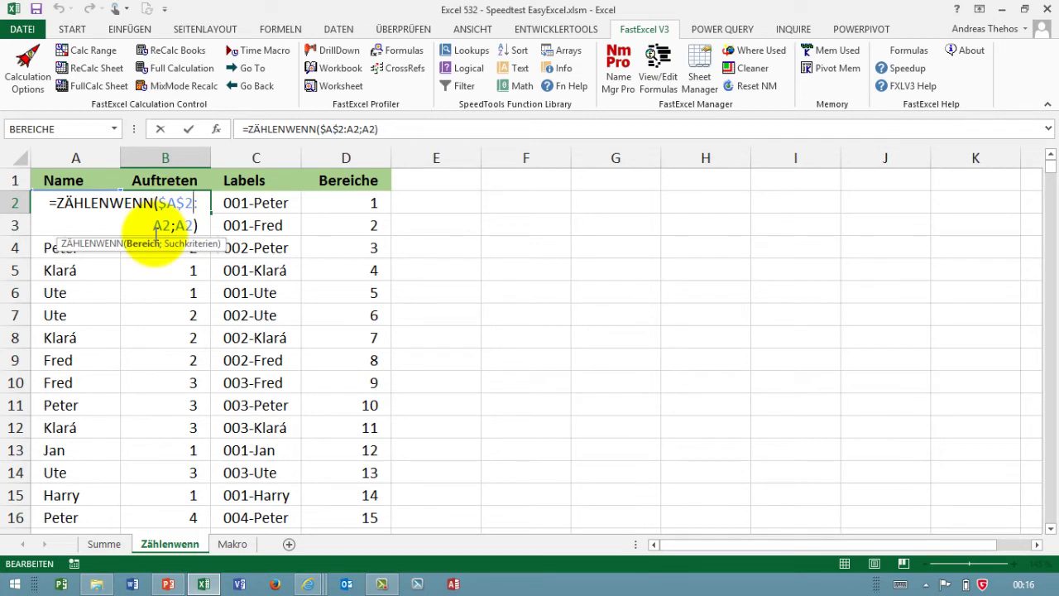
key(Escape)
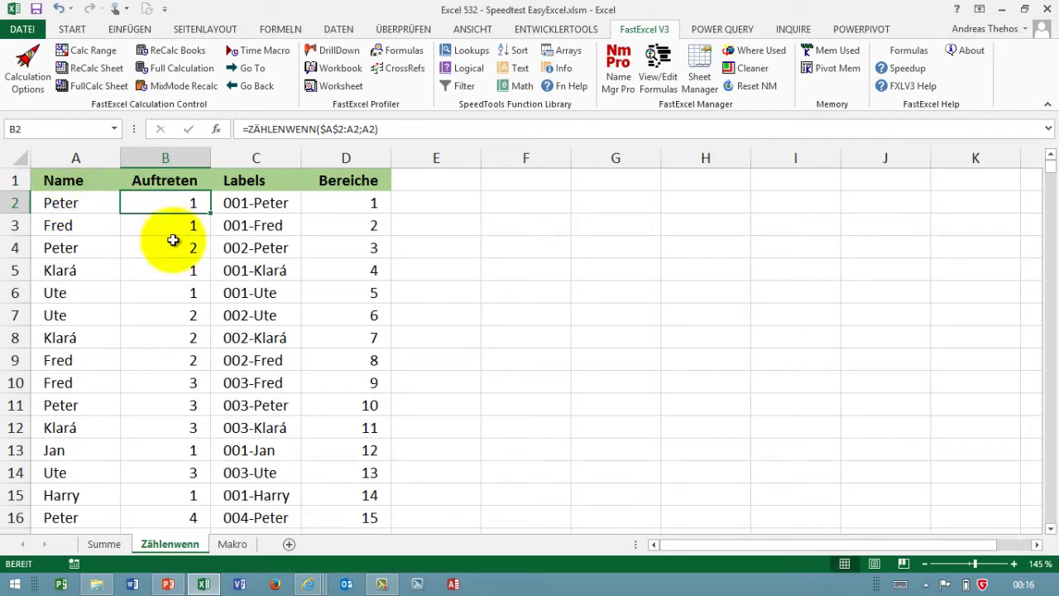
click(175, 243)
double_click(178, 247)
Inspect the ZÄHLENWENN formulas in B9, B12 and B14 without changing them.
click(175, 362)
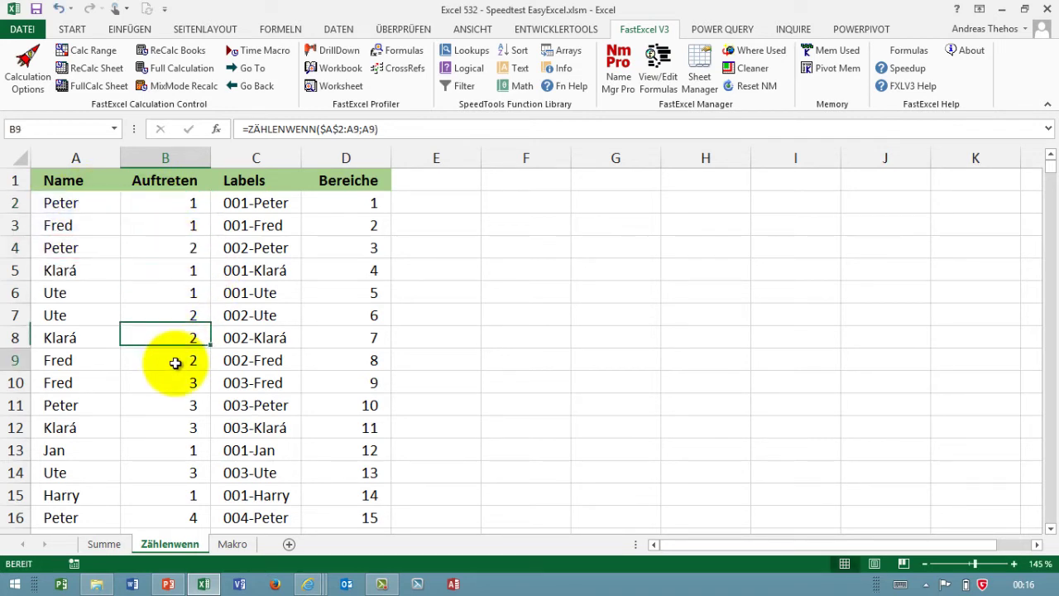
double_click(176, 362)
key(Return)
double_click(167, 430)
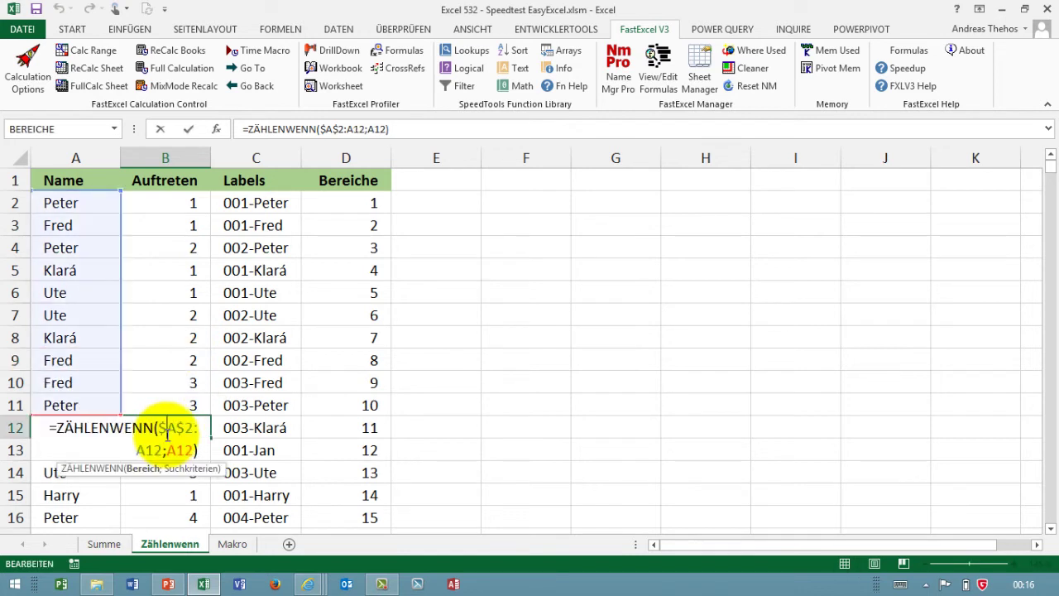
key(Return)
click(161, 468)
double_click(169, 472)
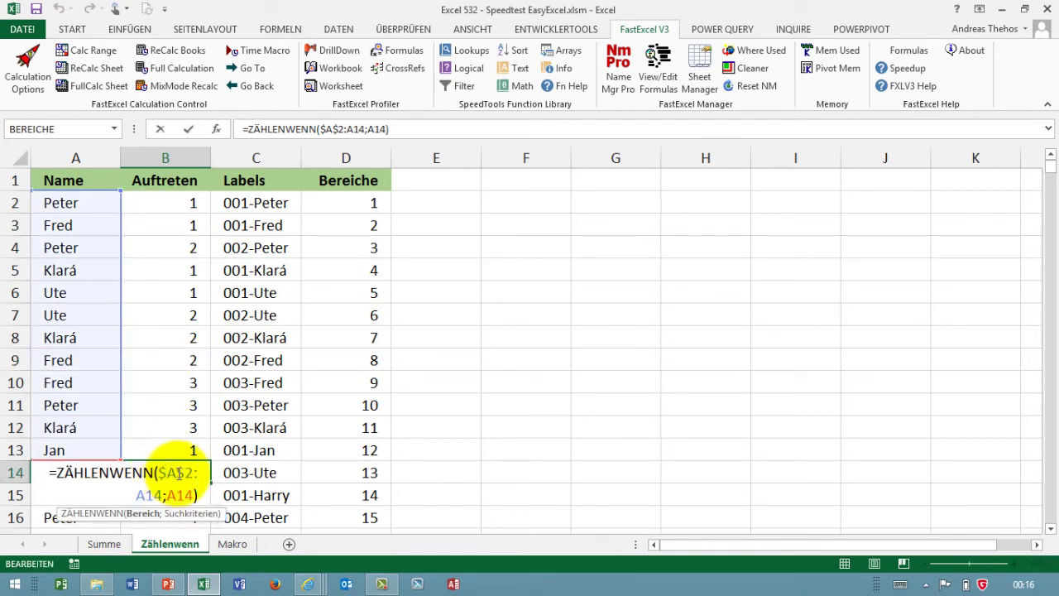
key(Return)
Revisit B10 and B8, then show B9's expanding ZÄHLENWENN($A$2:A9;A9) references.
click(166, 426)
click(170, 380)
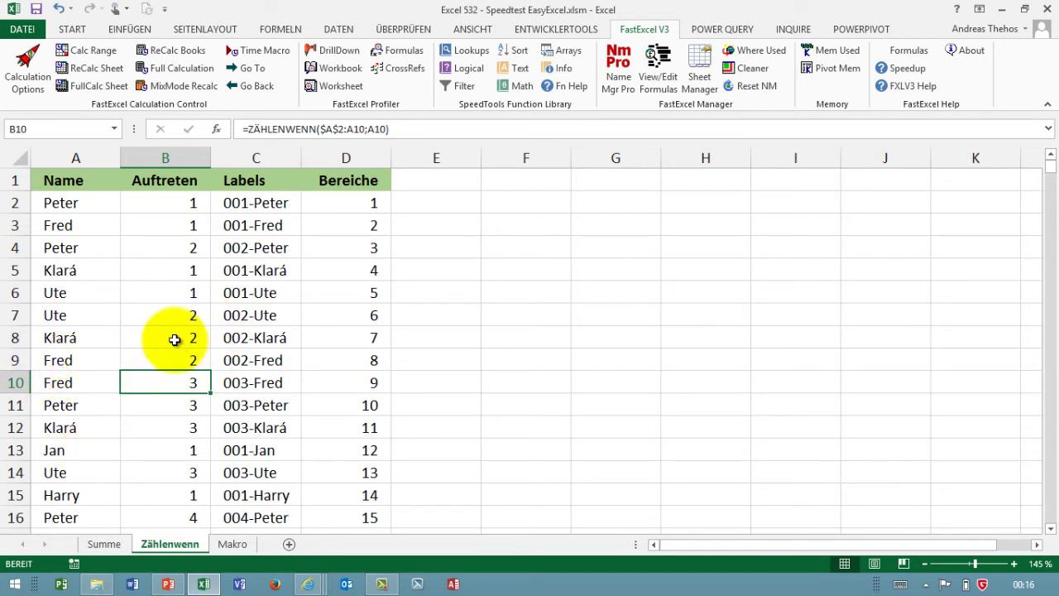
click(174, 339)
click(161, 358)
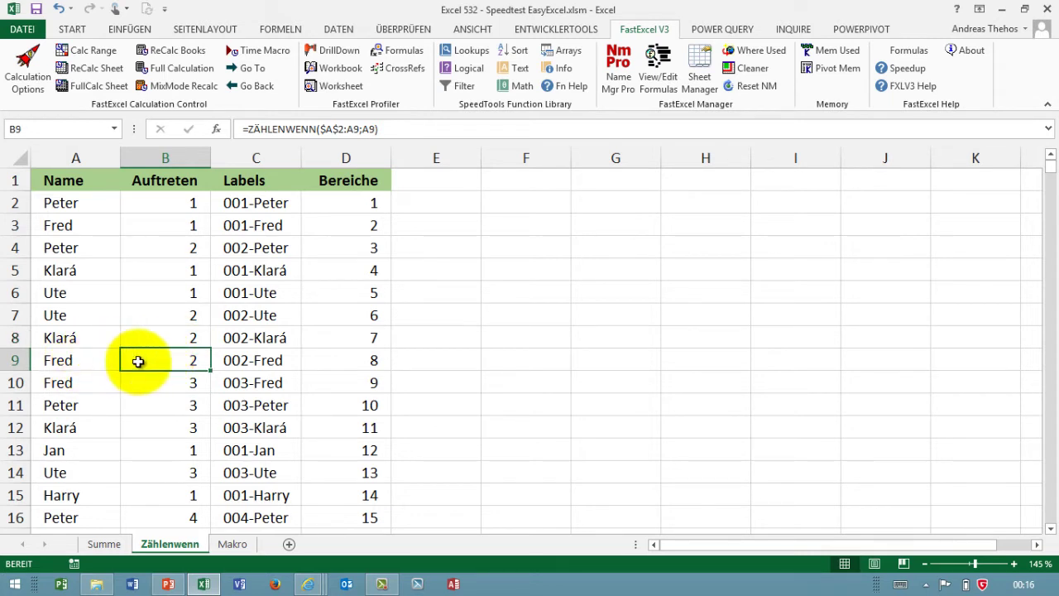
double_click(137, 361)
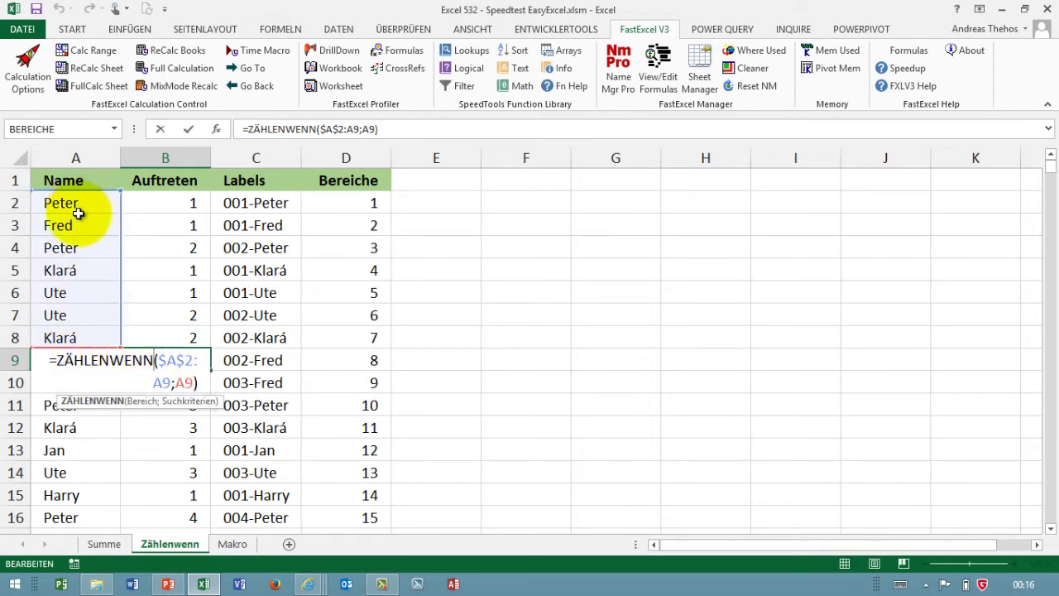
key(Escape)
click(184, 376)
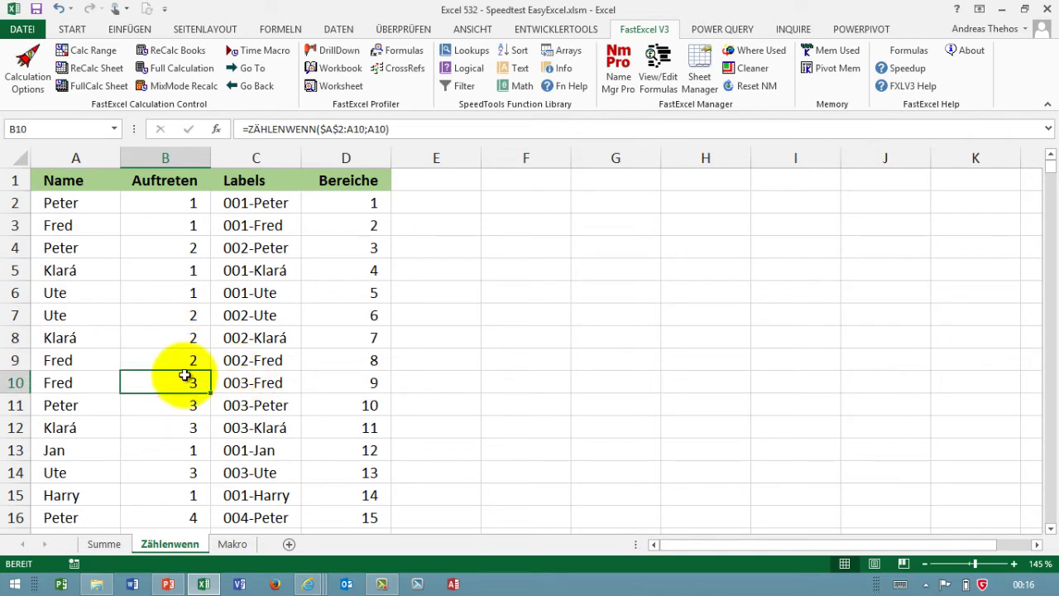
drag(181, 207, 169, 403)
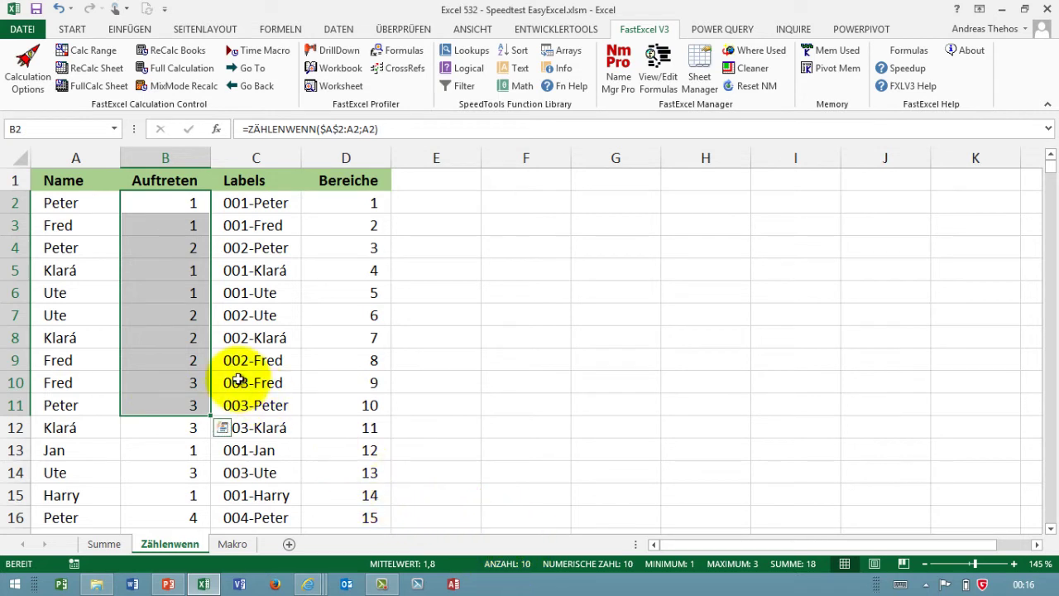
click(92, 51)
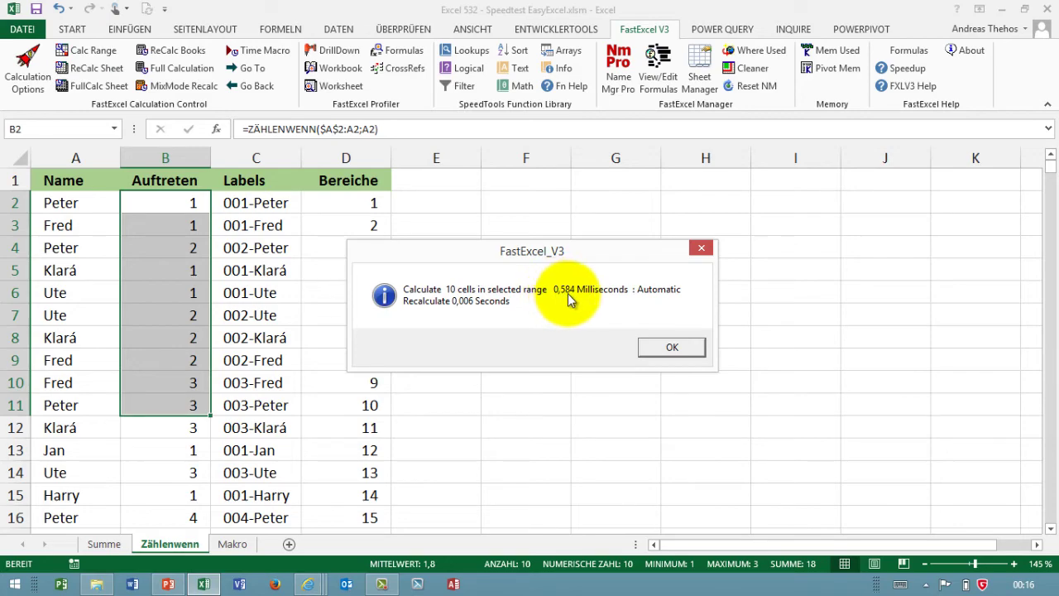
click(672, 347)
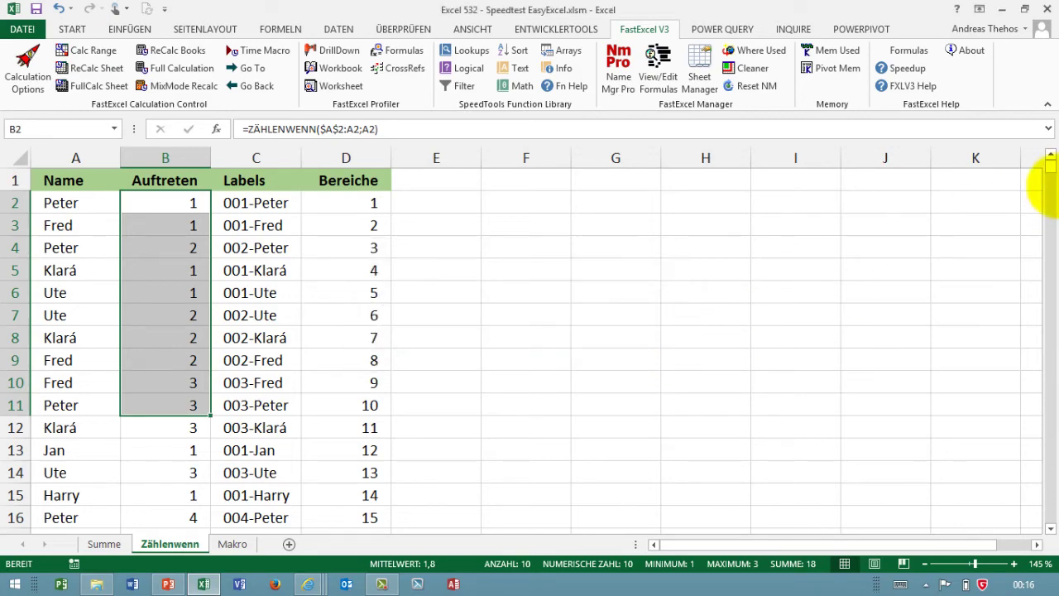
drag(1051, 184, 1047, 425)
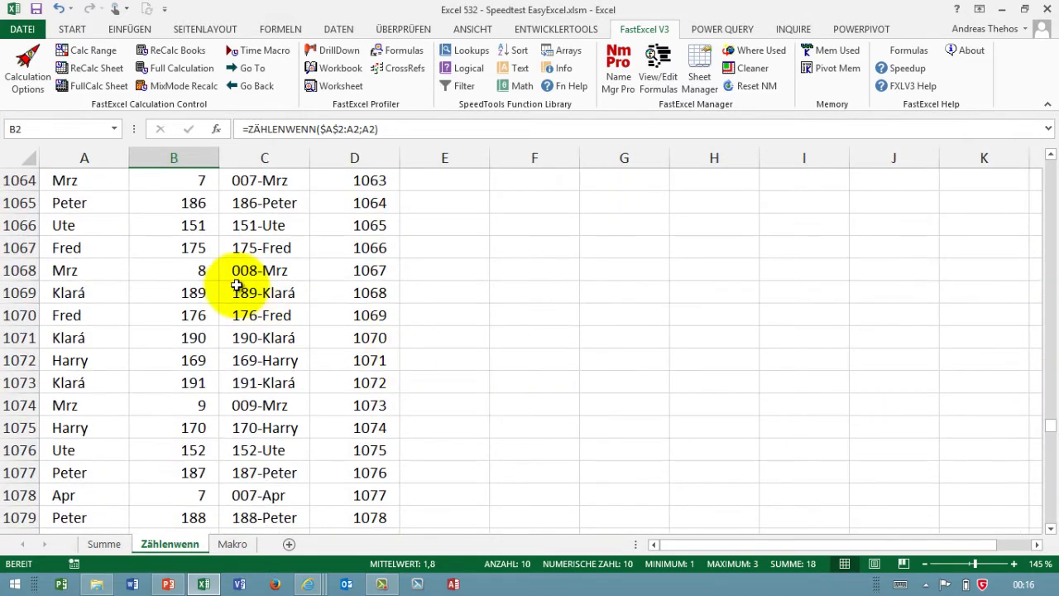
Time the last ten counts, B1442:B1451, with FastExcel Calc Range: 12,3 milliseconds.
mouse_move(199, 272)
mouse_down()
mouse_move(202, 379)
mouse_move(227, 436)
mouse_up()
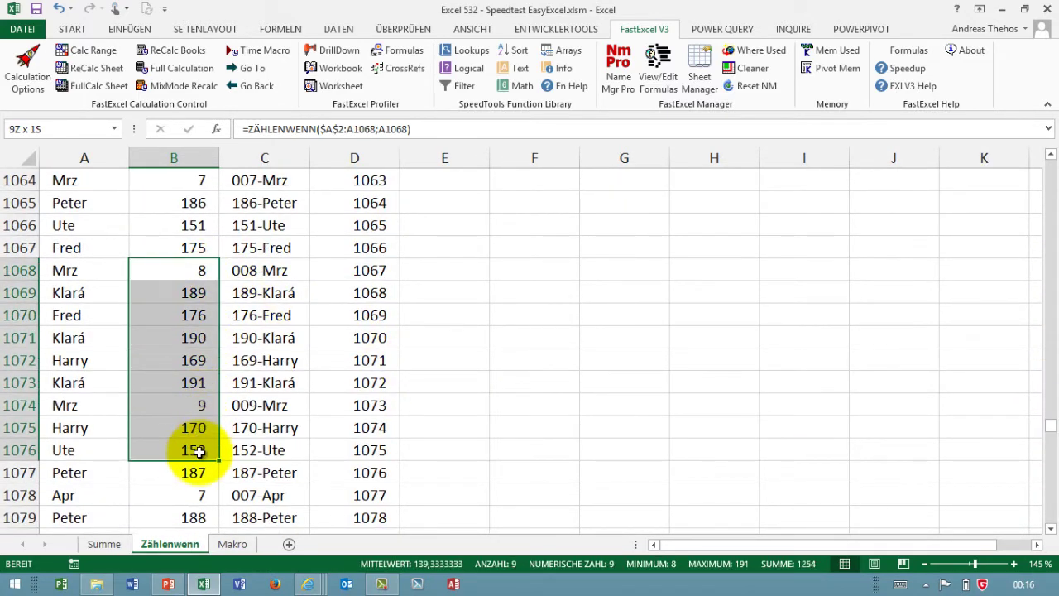
click(84, 55)
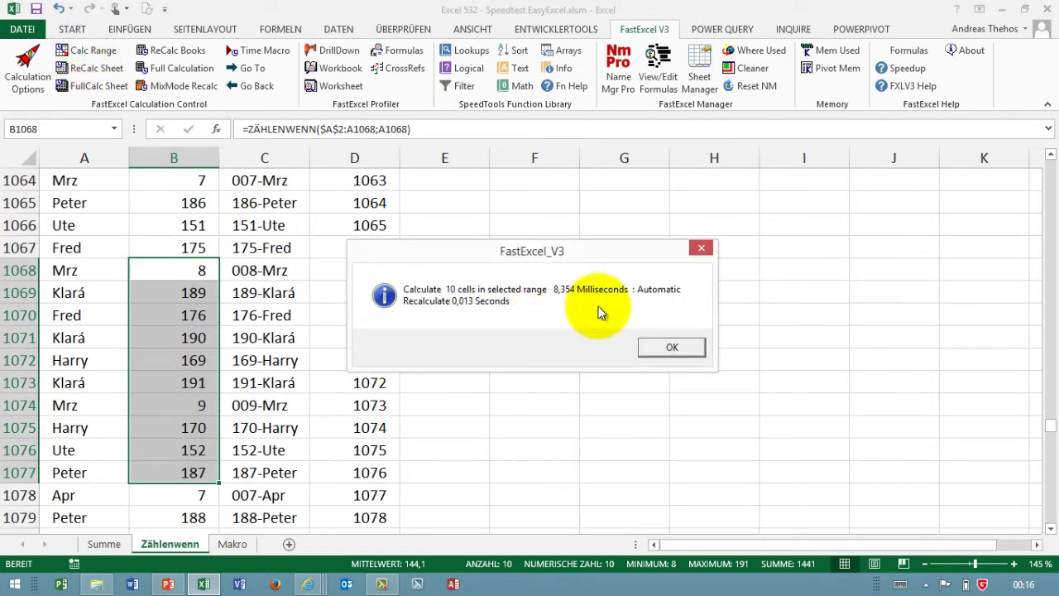
click(662, 347)
click(184, 367)
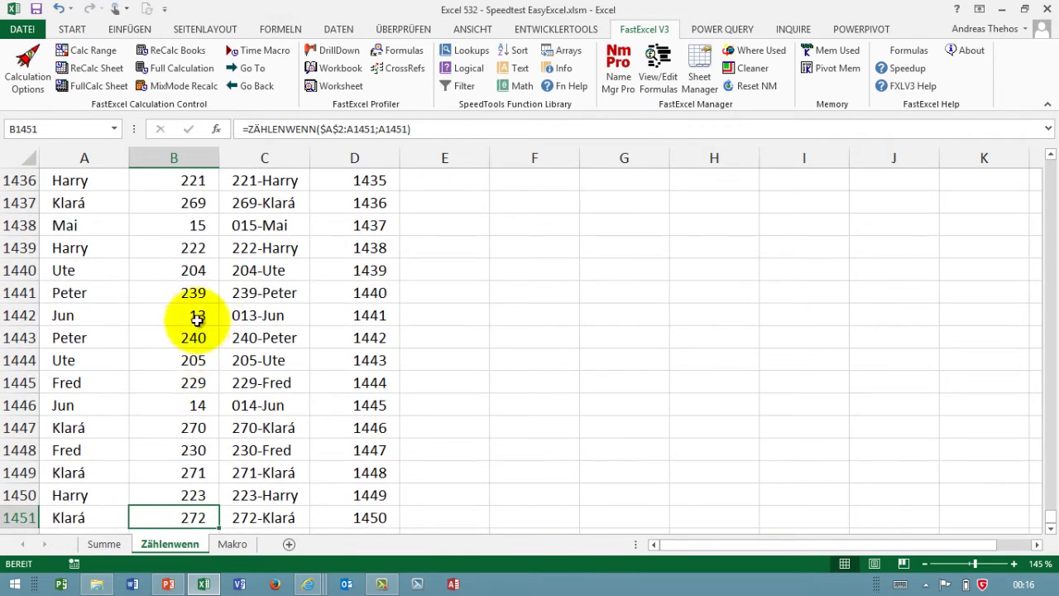
click(184, 340)
drag(183, 339, 182, 517)
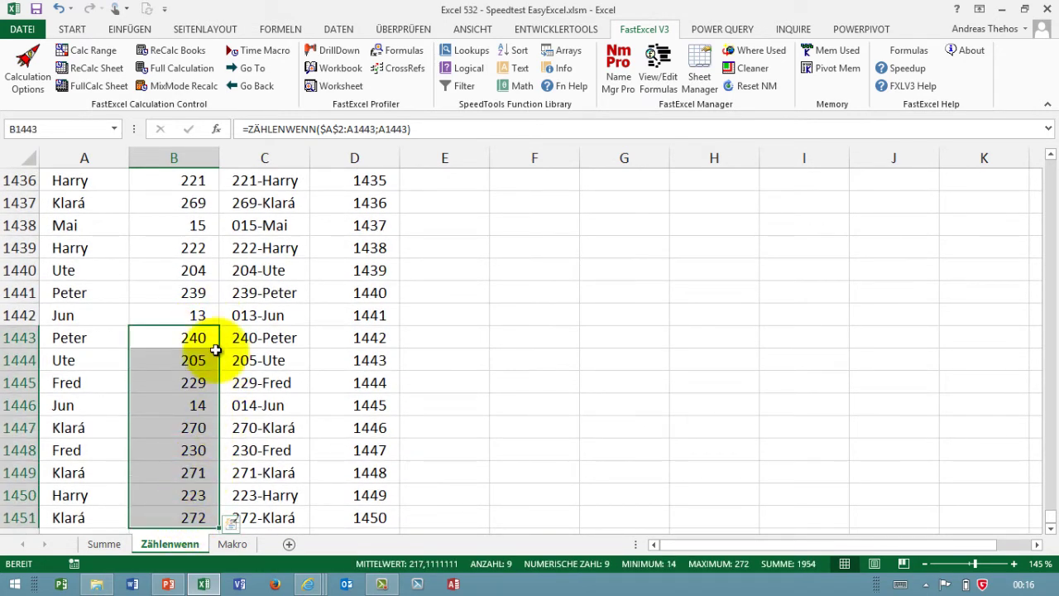
drag(186, 315, 186, 517)
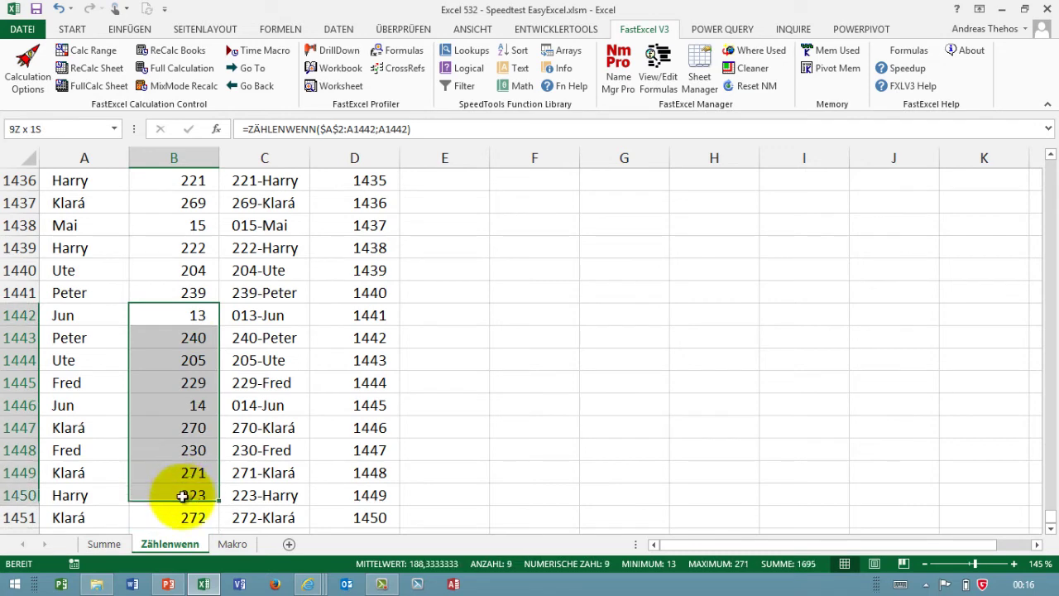
click(98, 52)
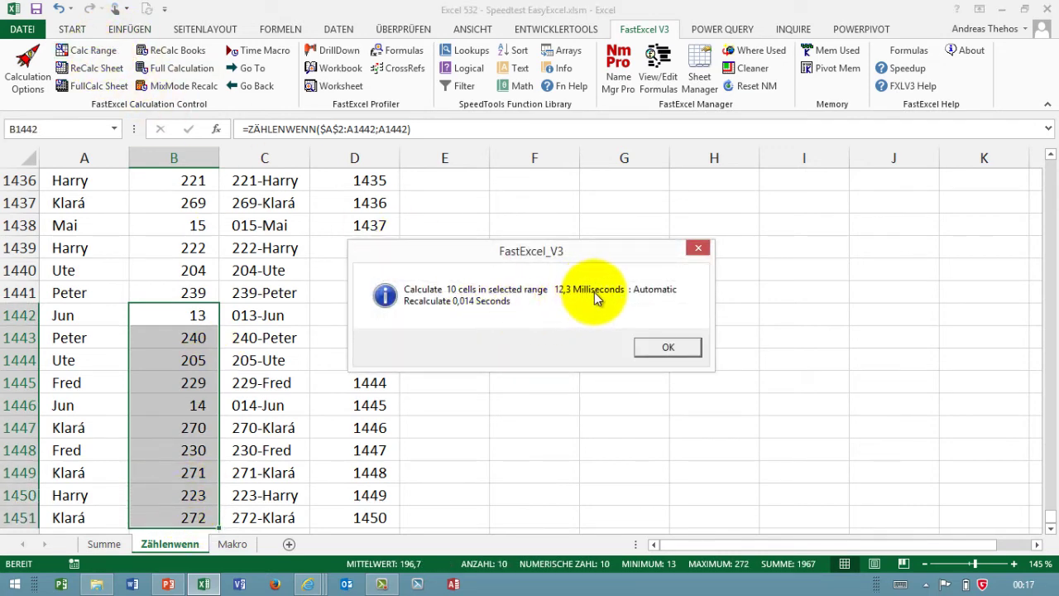
click(669, 346)
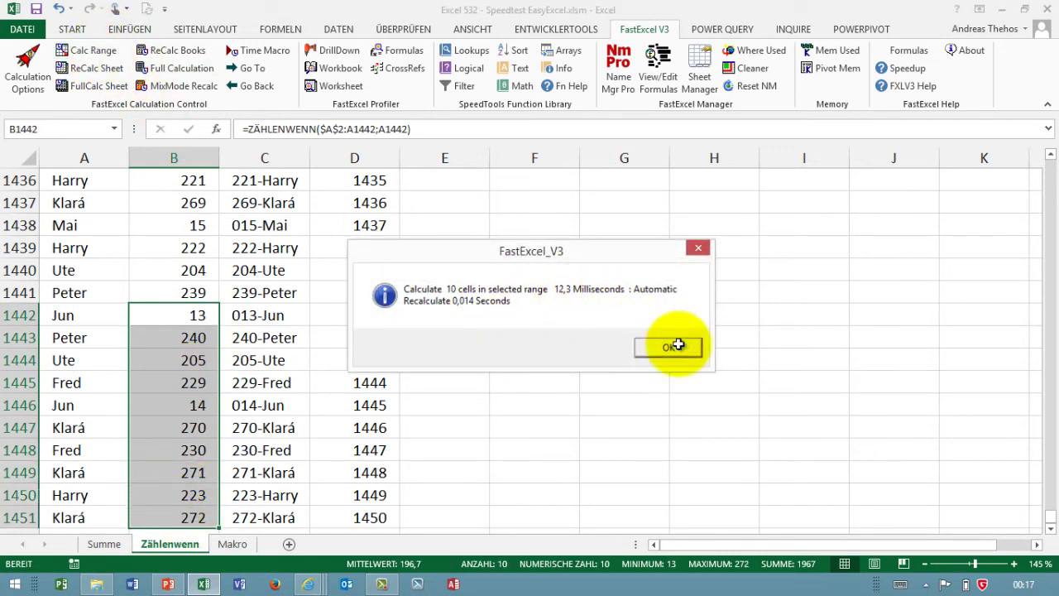
Inspect the ZÄHLENWENN formulas in B1442, B1445, B1448 and B1451.
click(187, 313)
double_click(187, 314)
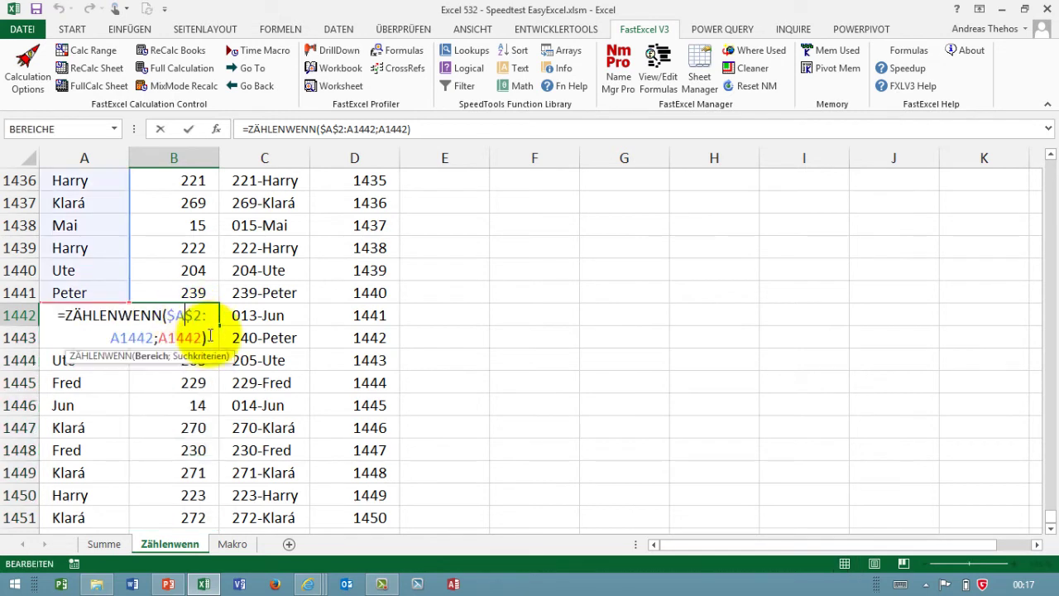
click(177, 388)
double_click(177, 387)
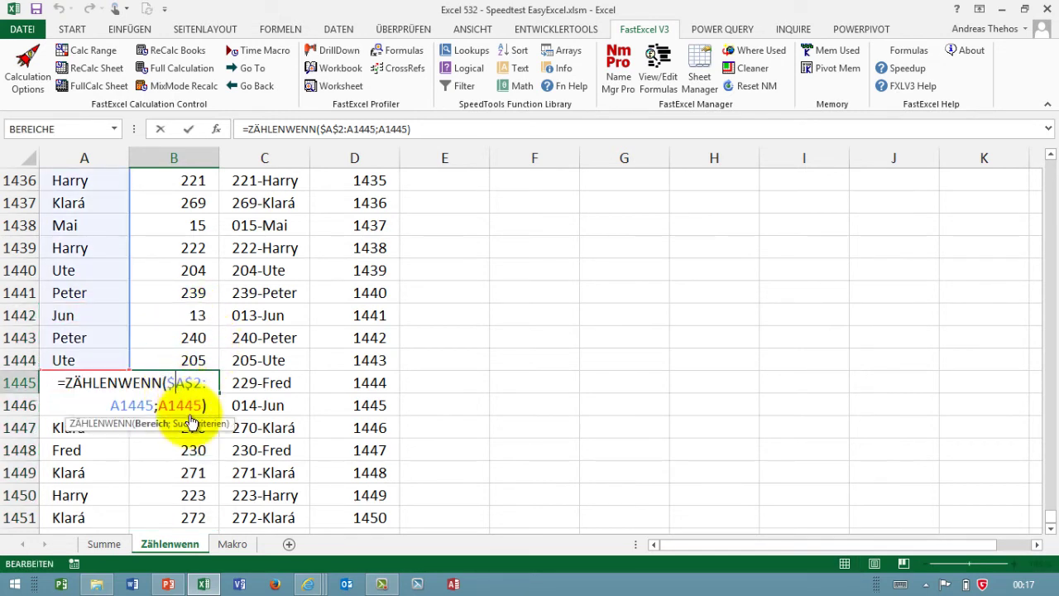
key(Escape)
click(182, 453)
double_click(182, 453)
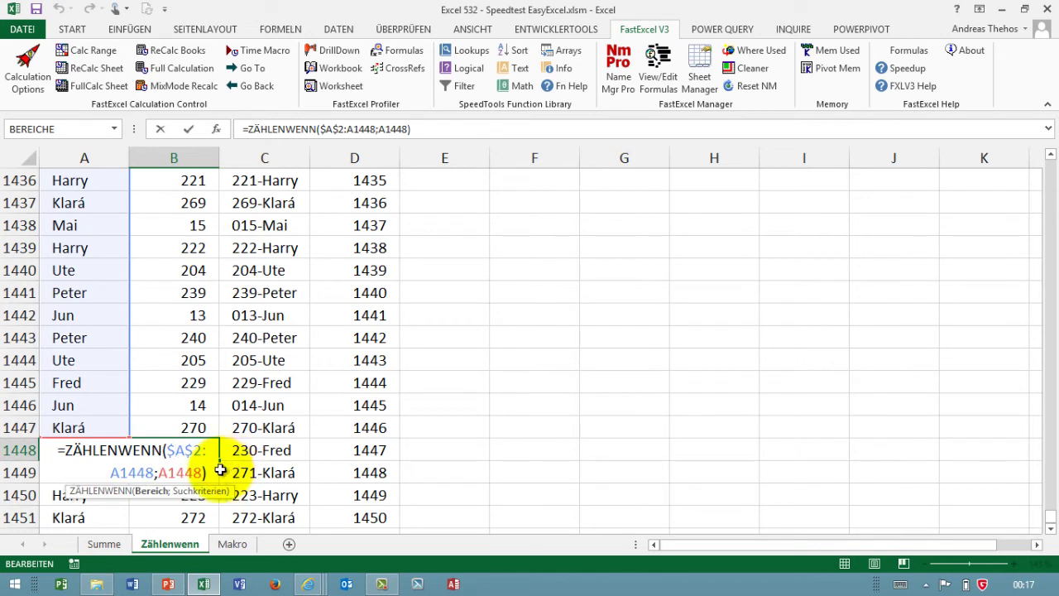
double_click(193, 517)
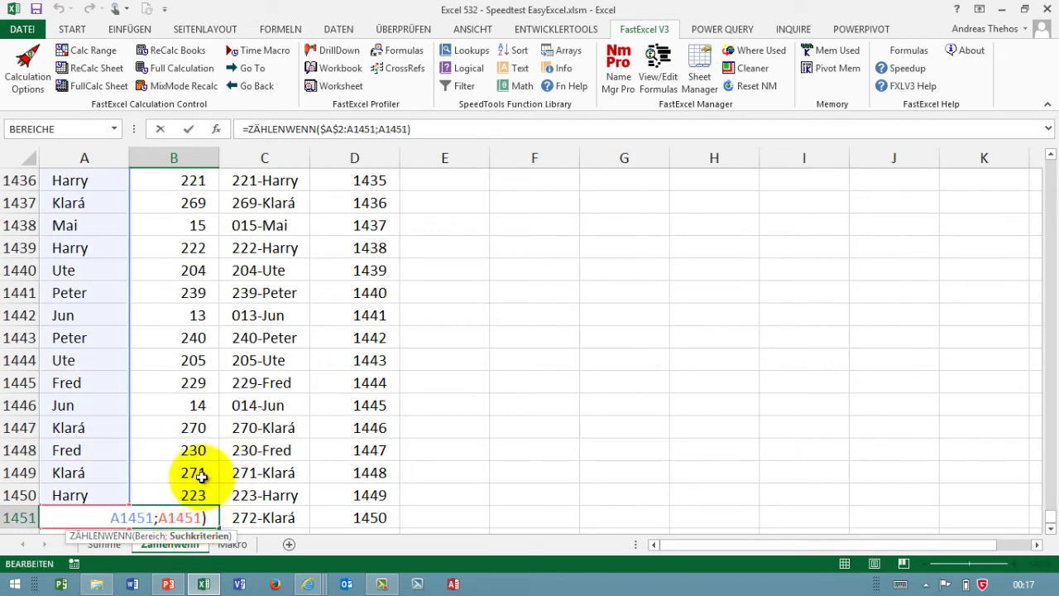
key(Escape)
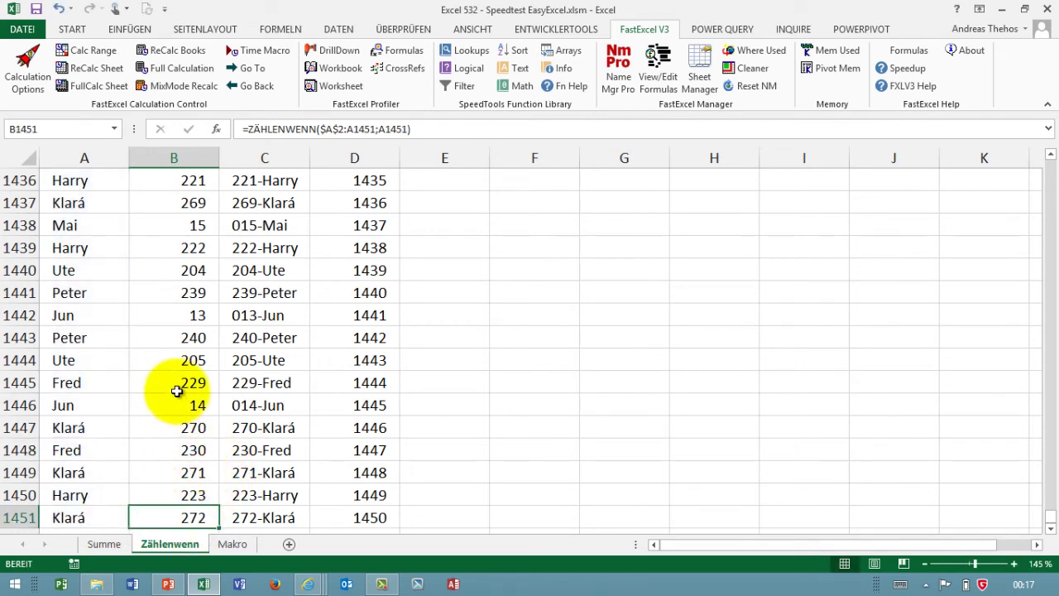
click(176, 158)
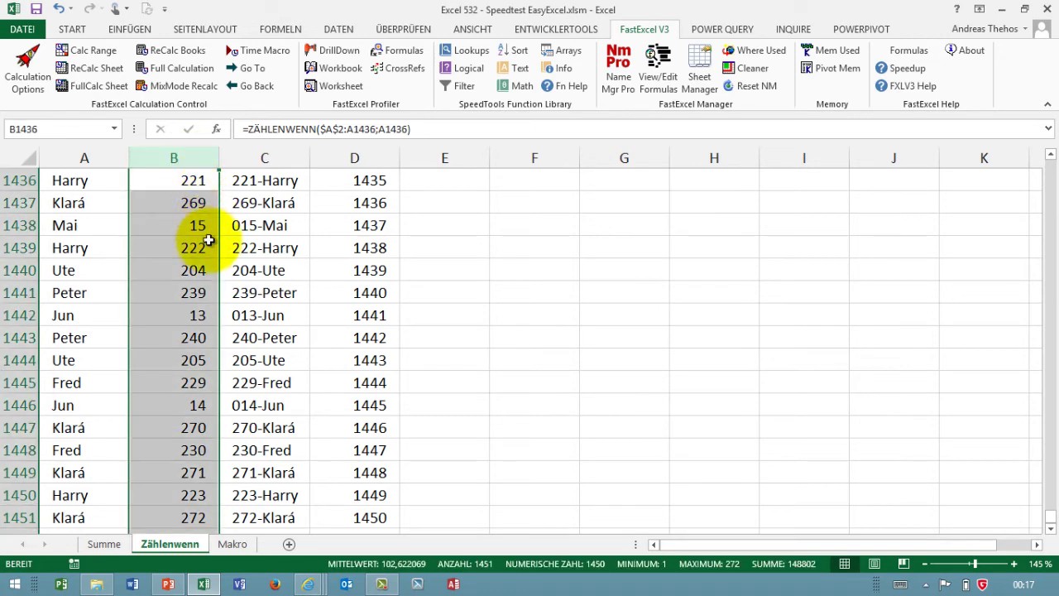
Time the whole Auftreten column B with FastExcel (667,147 ms), then view B1451's formula.
scroll(236, 323, up, 4)
scroll(240, 324, up, 2)
scroll(249, 323, up, 3)
scroll(240, 248, up, 7)
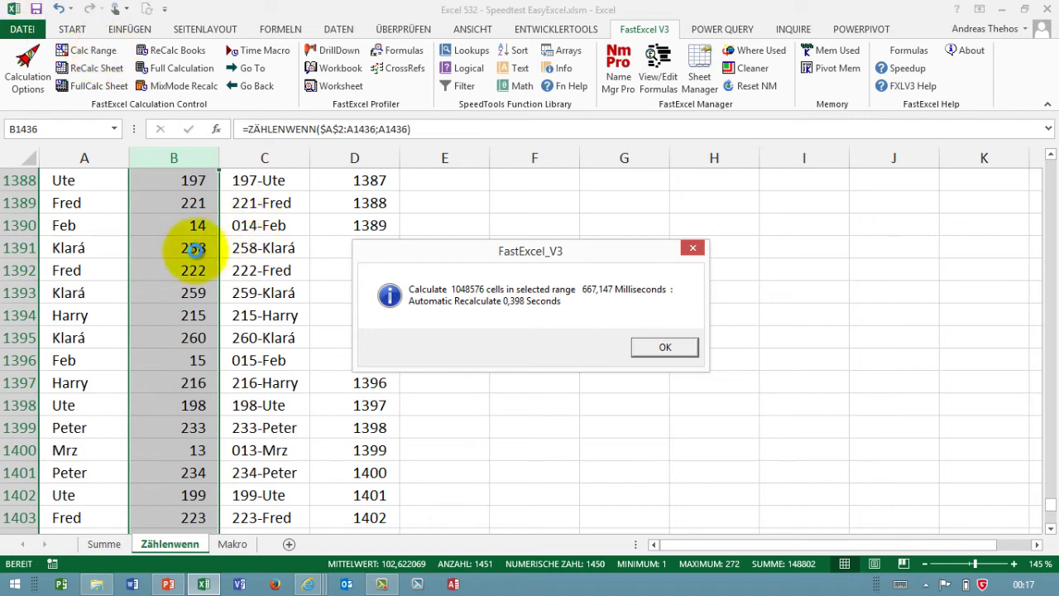
click(664, 346)
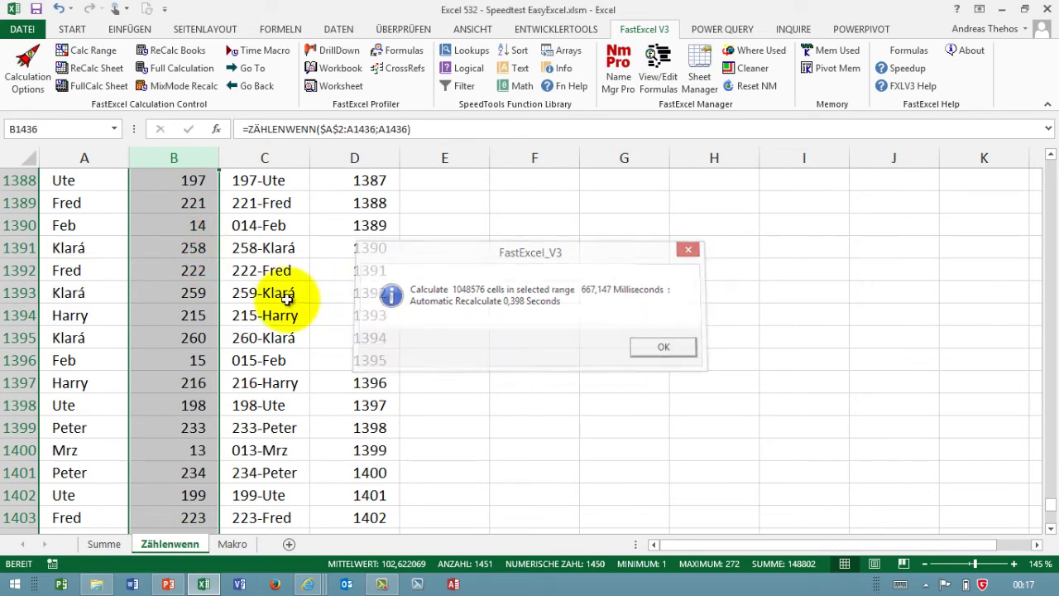
key(ctrl+Down)
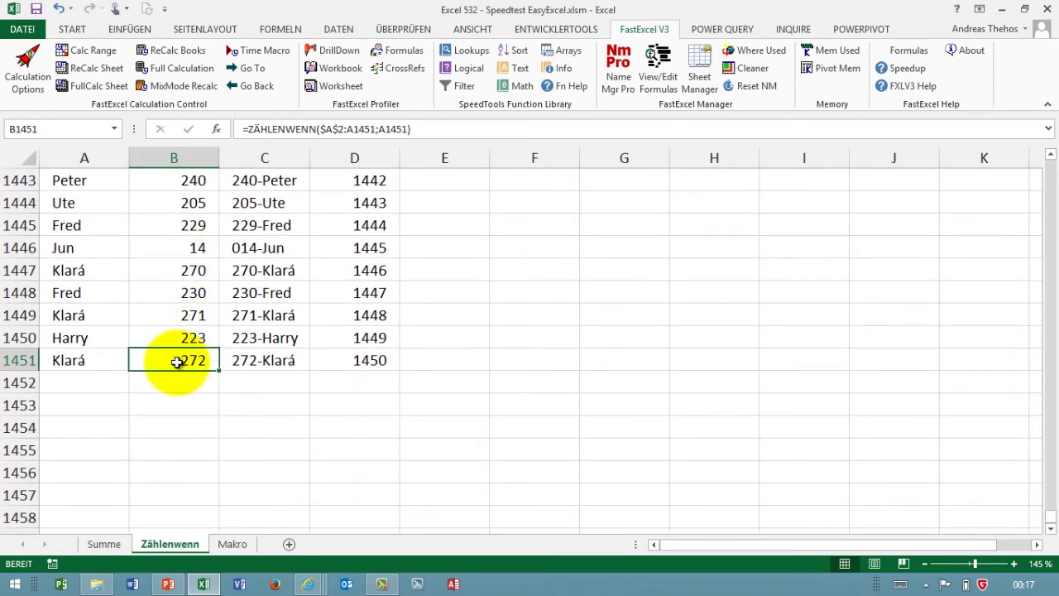
double_click(177, 360)
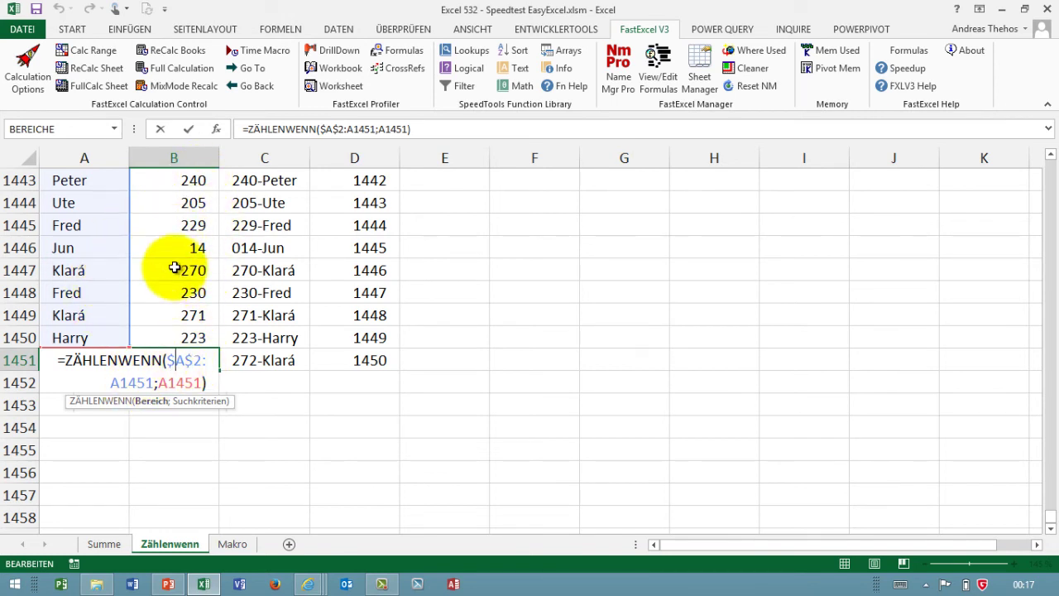
Use FastExcel Go To Direct Precedents on B5 to select its source cells A2:A5.
key(ctrl+Return)
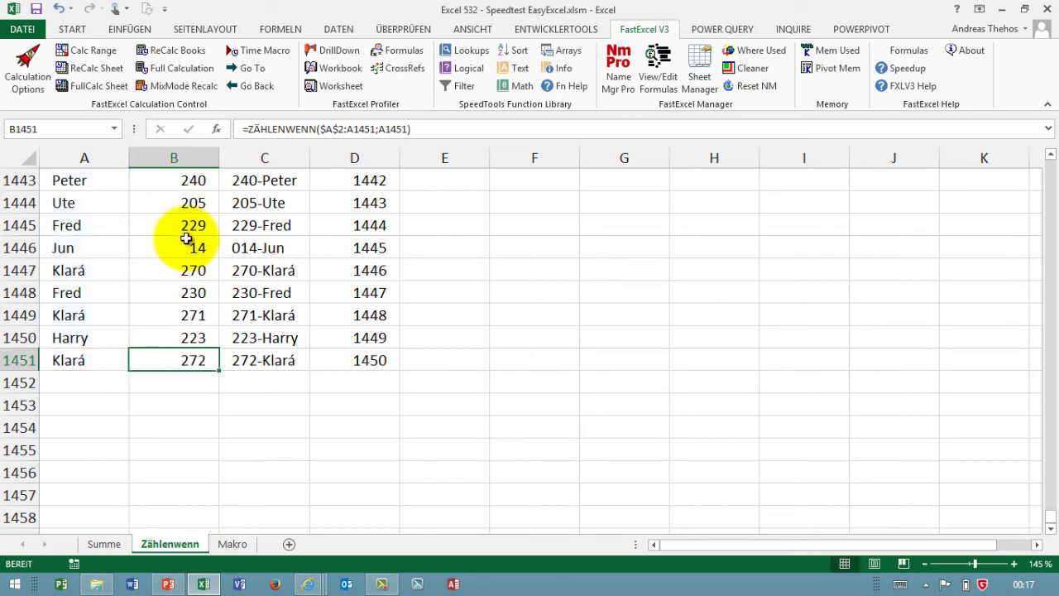
scroll(187, 239, up, 2)
scroll(188, 248, up, 2)
scroll(194, 269, up, 5)
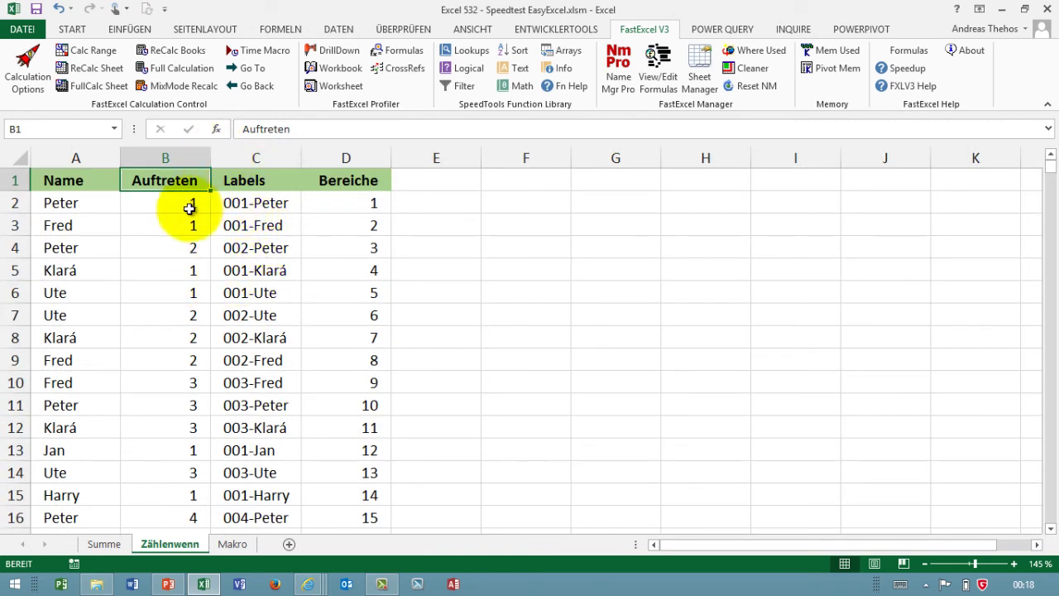
click(179, 266)
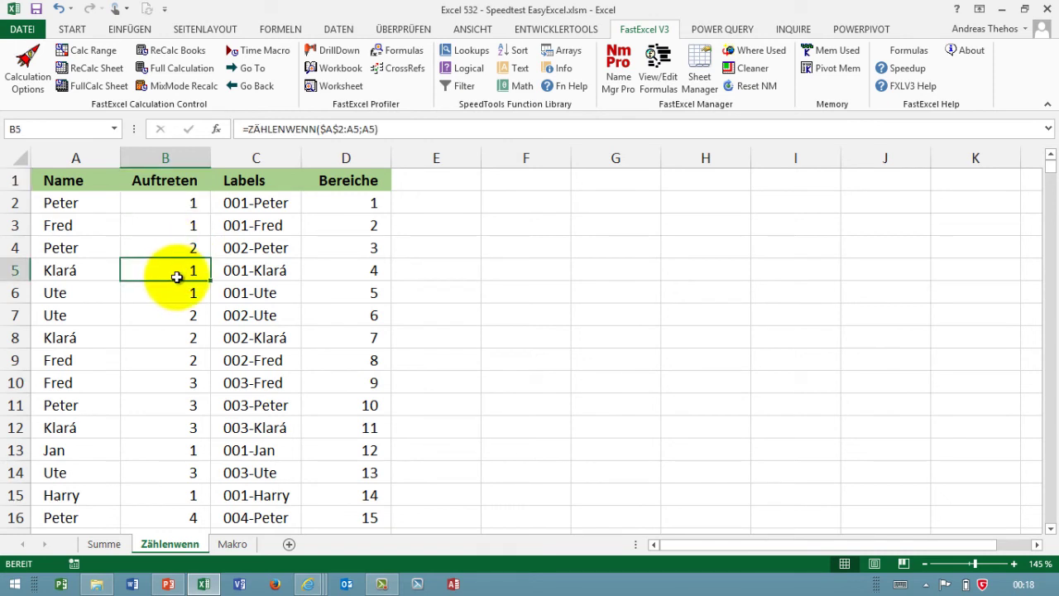
click(255, 69)
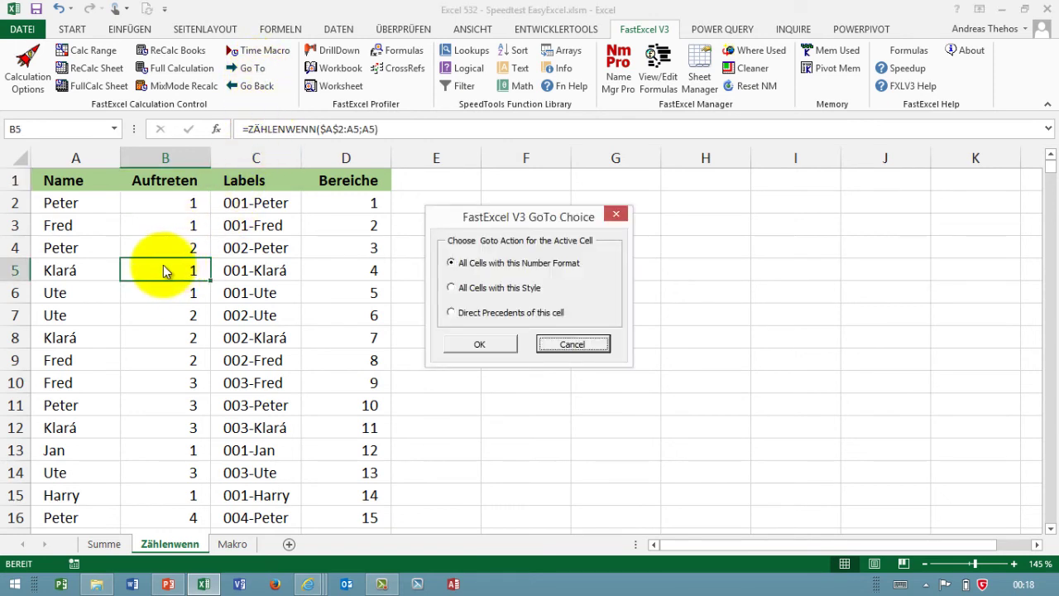
click(473, 314)
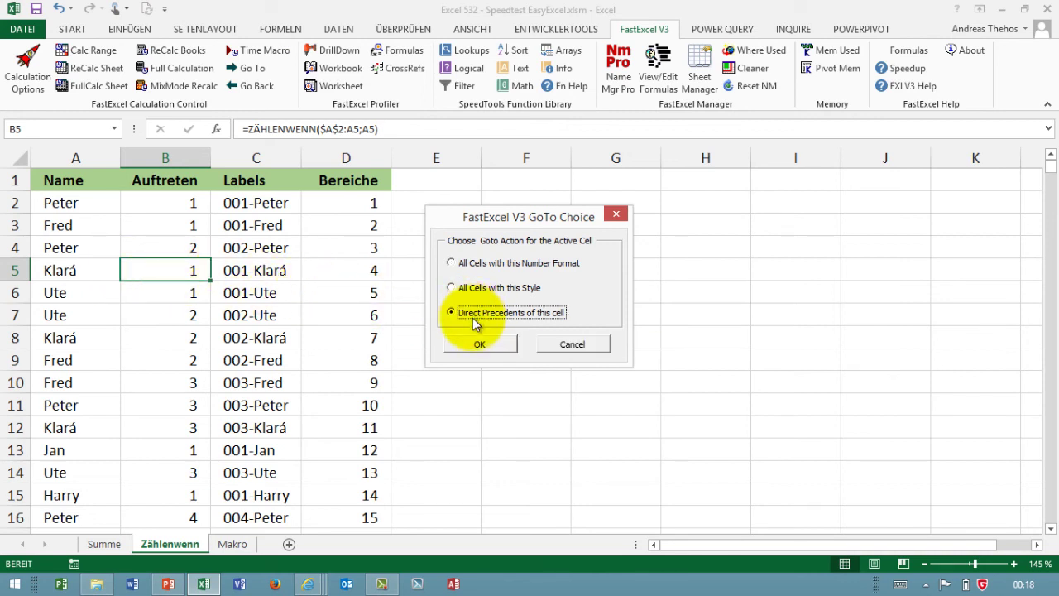
click(481, 344)
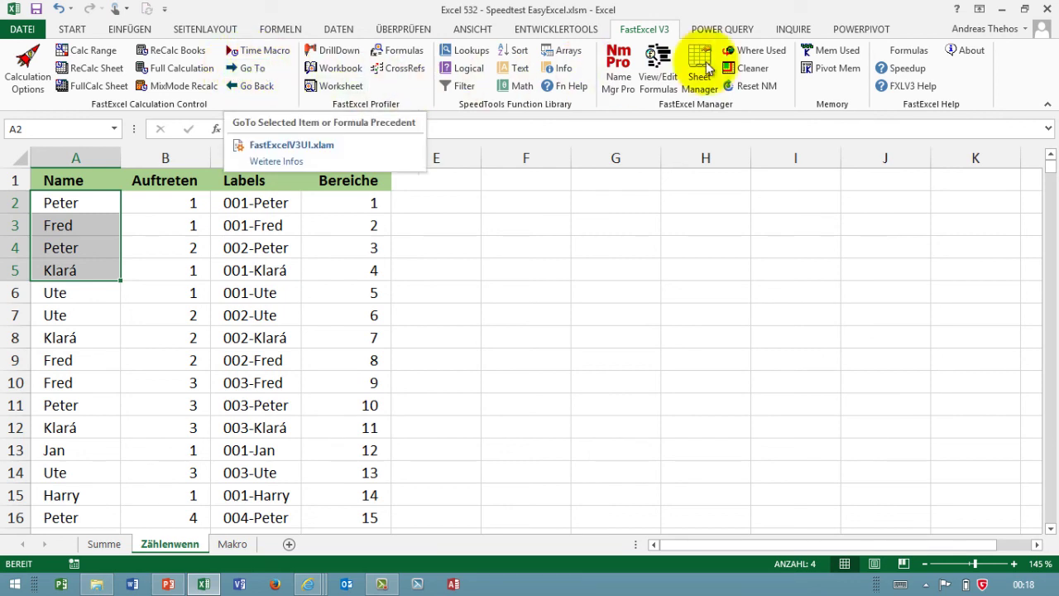
On the Summe sheet, review the SUMMEWENN, SUMME(WENN) and SUMMENPRODUKT formulas in D2:D4.
click(101, 545)
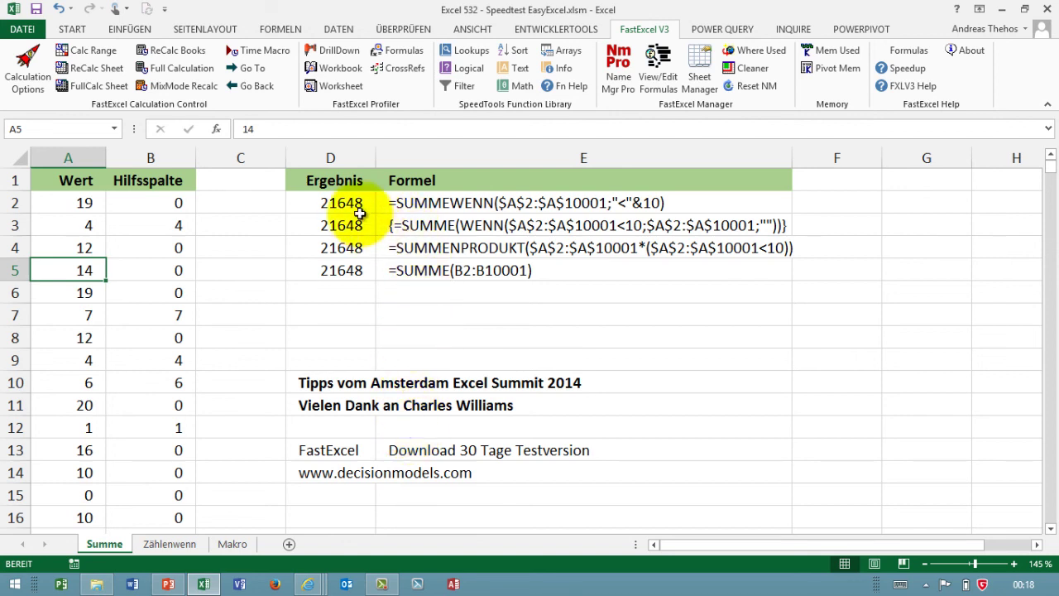
click(332, 244)
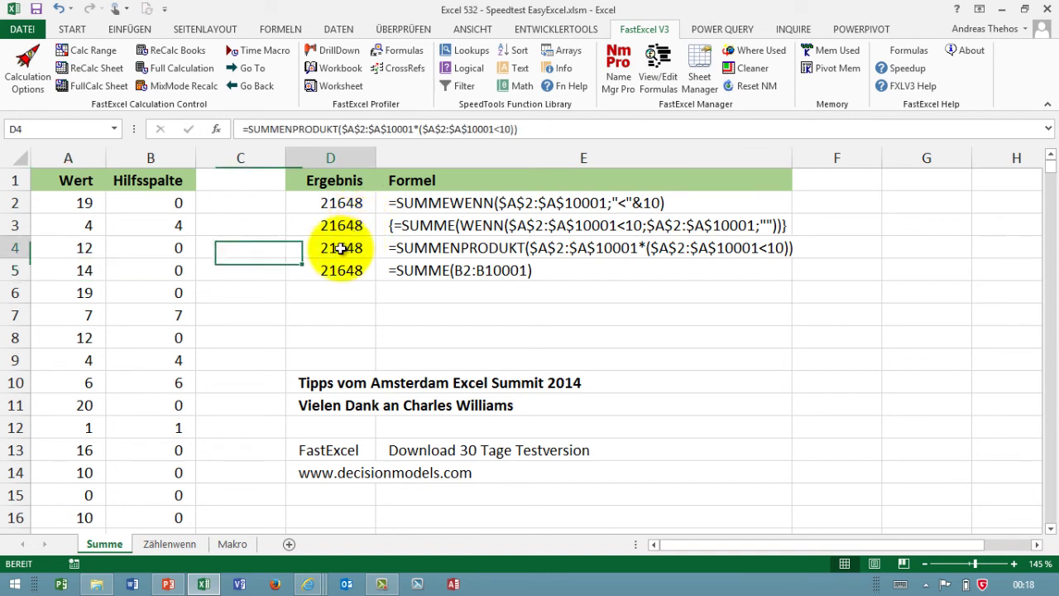
click(339, 223)
click(338, 203)
click(337, 224)
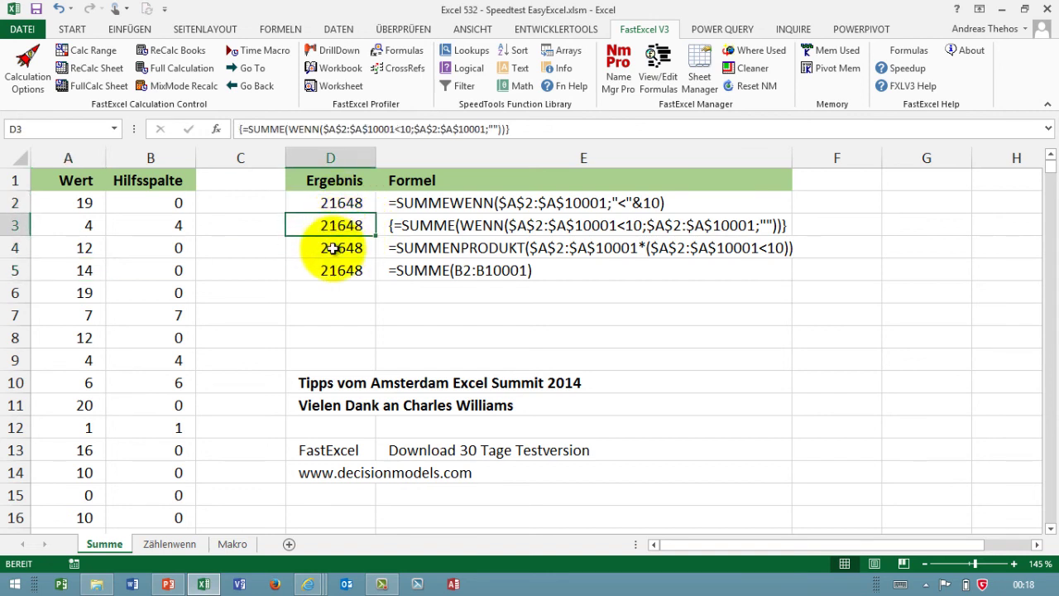
click(337, 250)
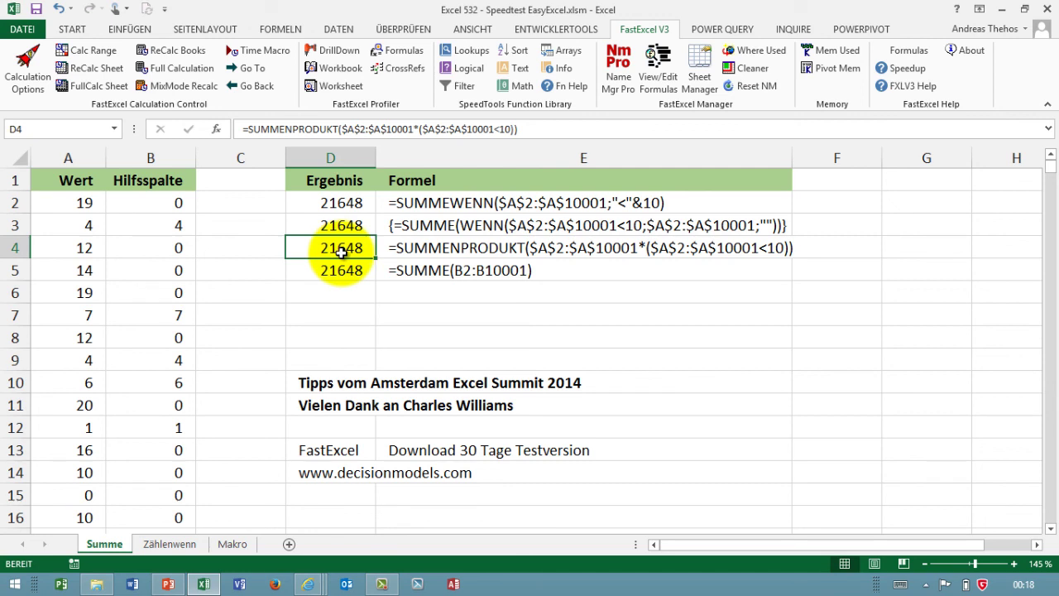